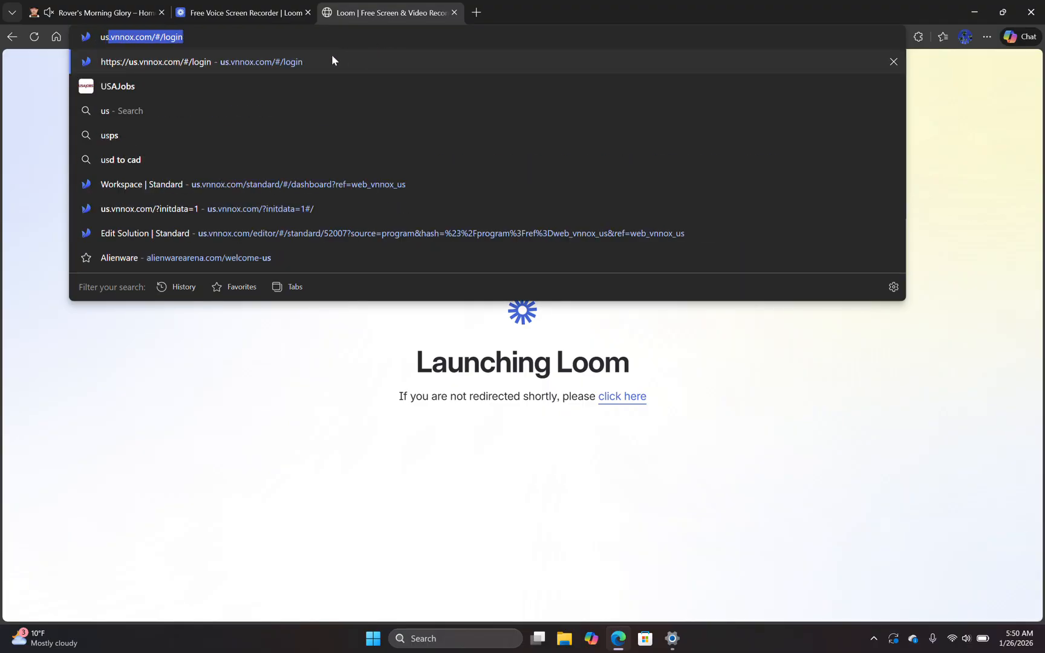
Open the VNNOX login page at us.vnnox.com/#/login
click(300, 64)
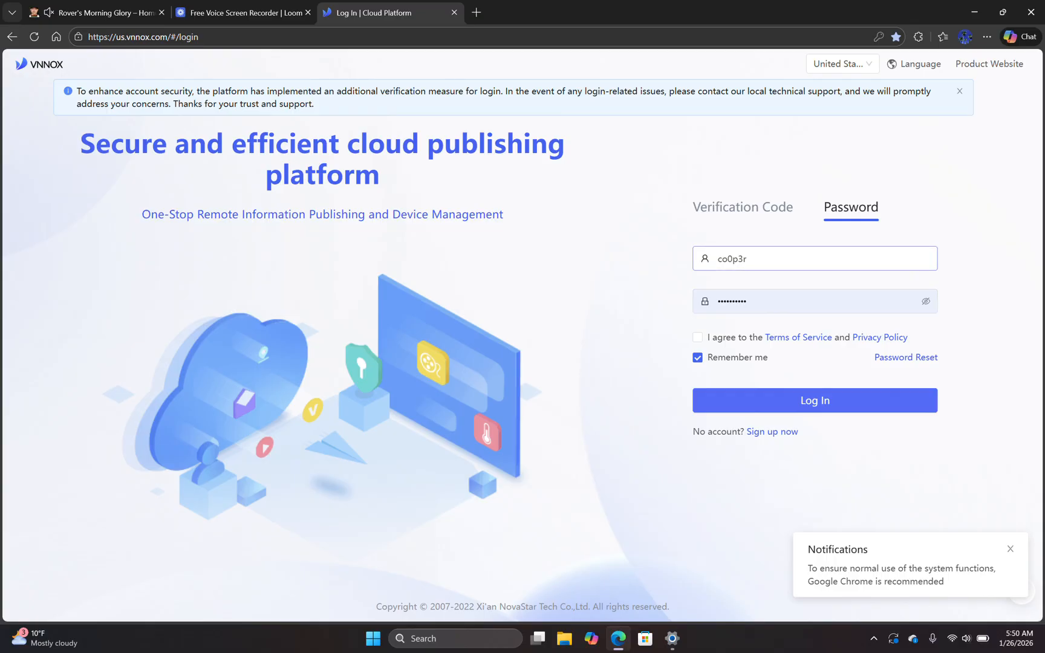
click(750, 259)
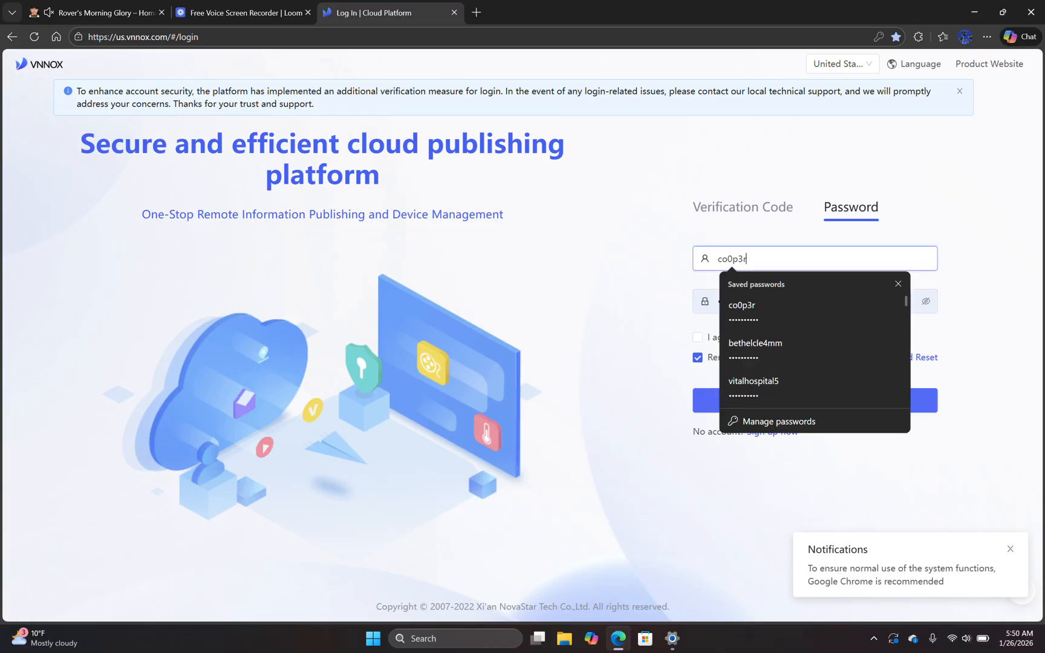
click(713, 303)
click(750, 260)
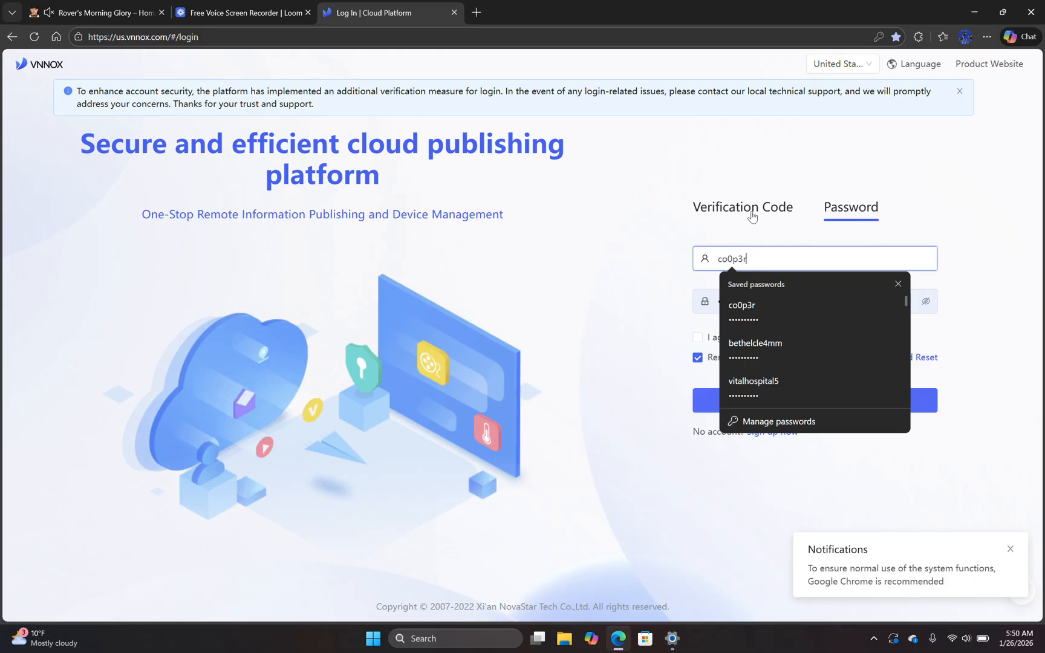
click(818, 229)
click(750, 306)
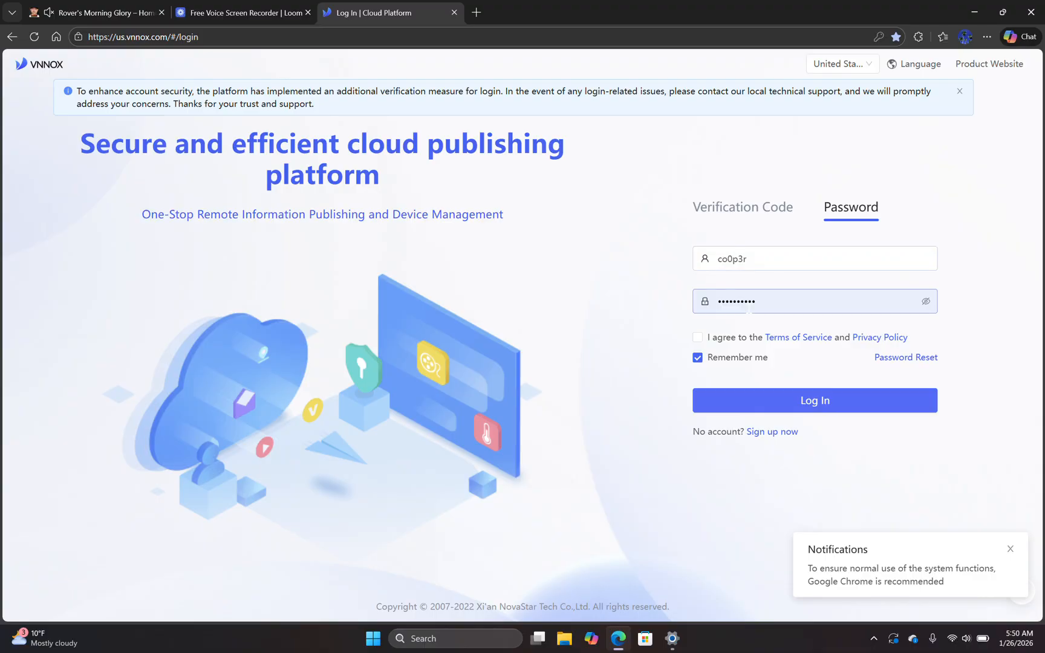
key(shift+Tab)
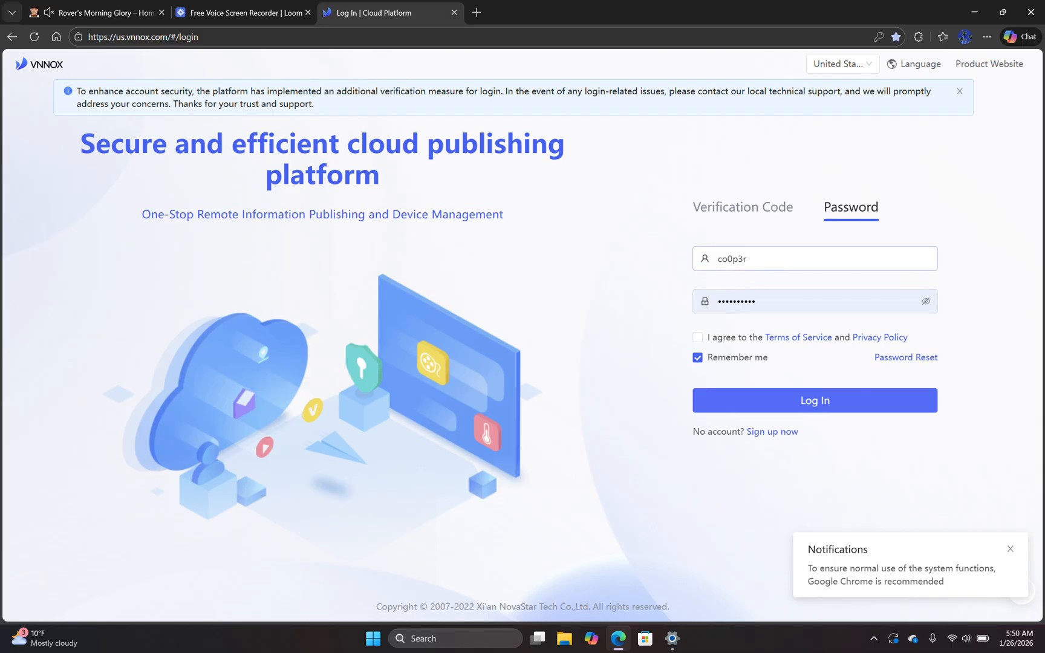
click(742, 304)
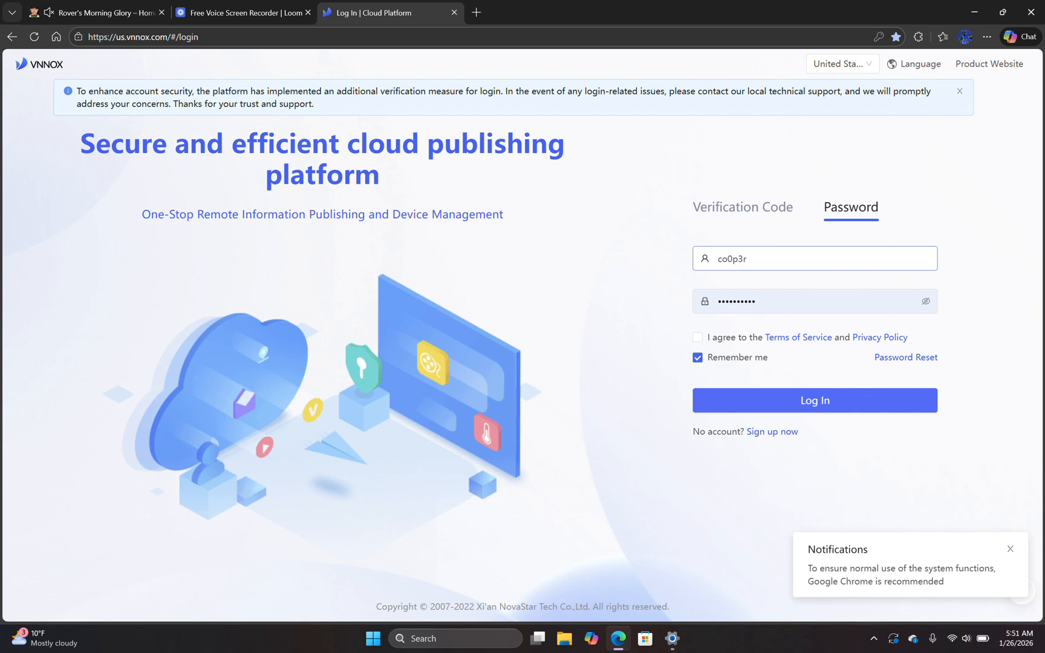
Fill in the hospital account's username and password from the browser's saved logins
click(780, 259)
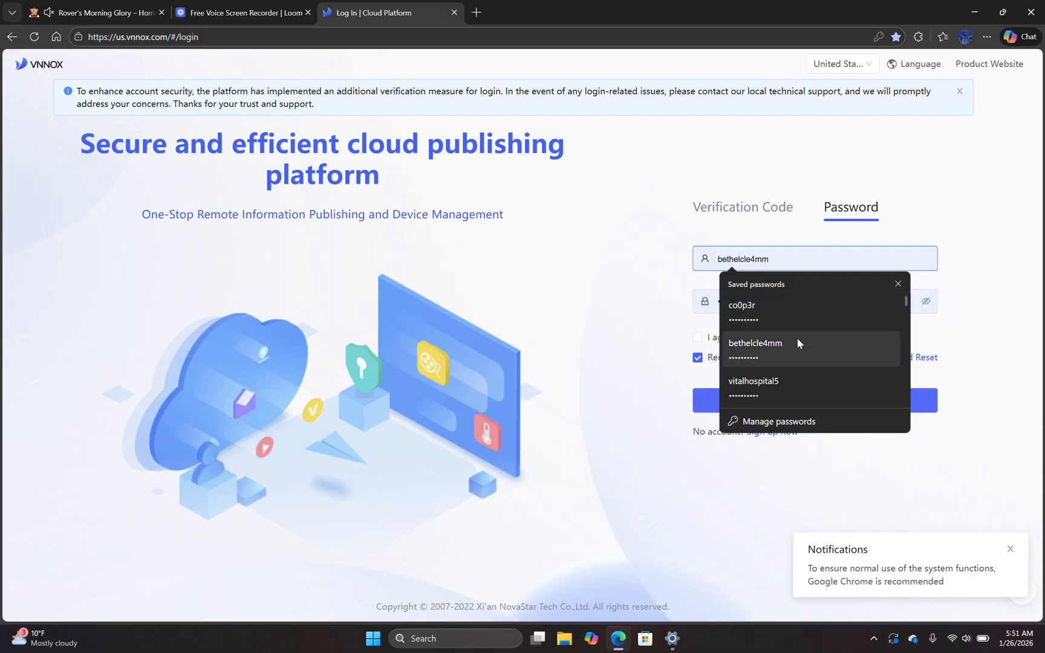
scroll(798, 337, down, 2)
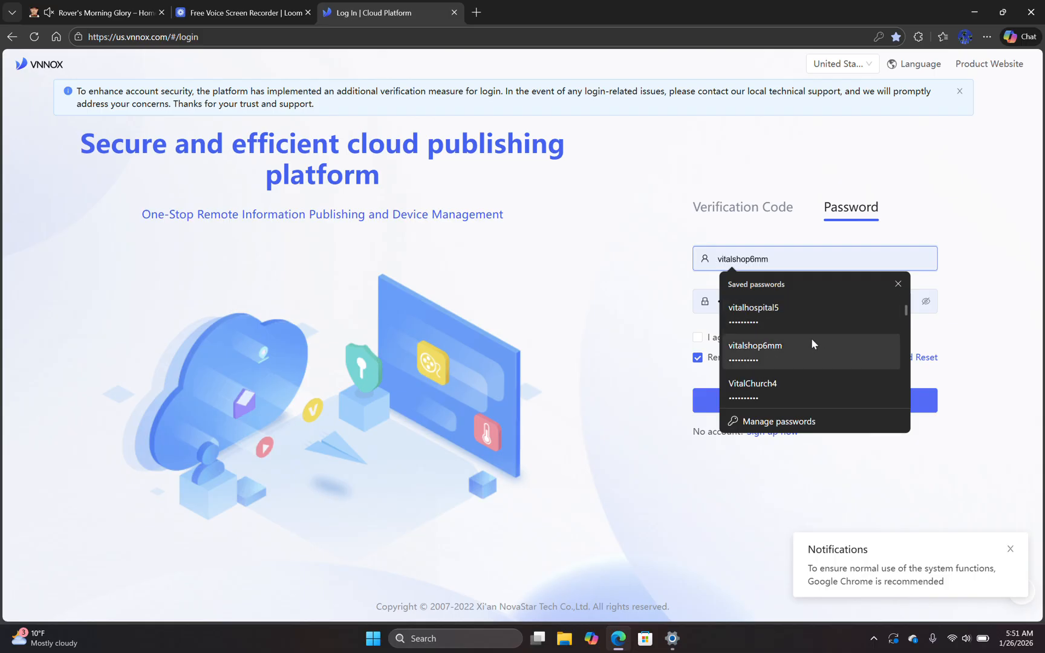
click(805, 316)
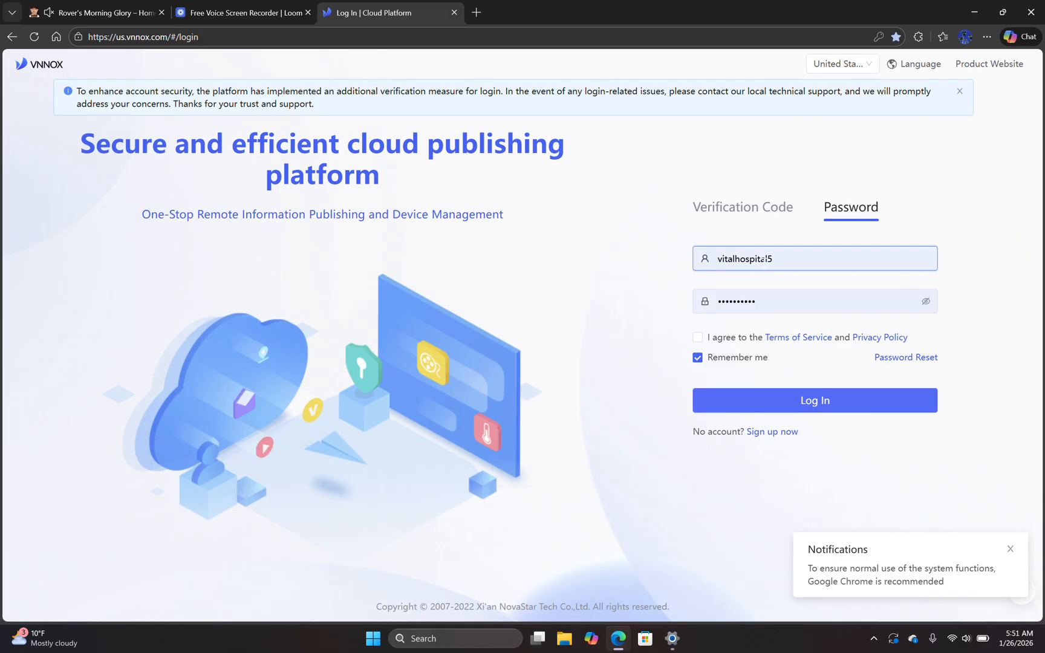
Agree to the Terms of Service and Privacy Policy, then log in and complete the puzzle security check
click(698, 337)
click(814, 401)
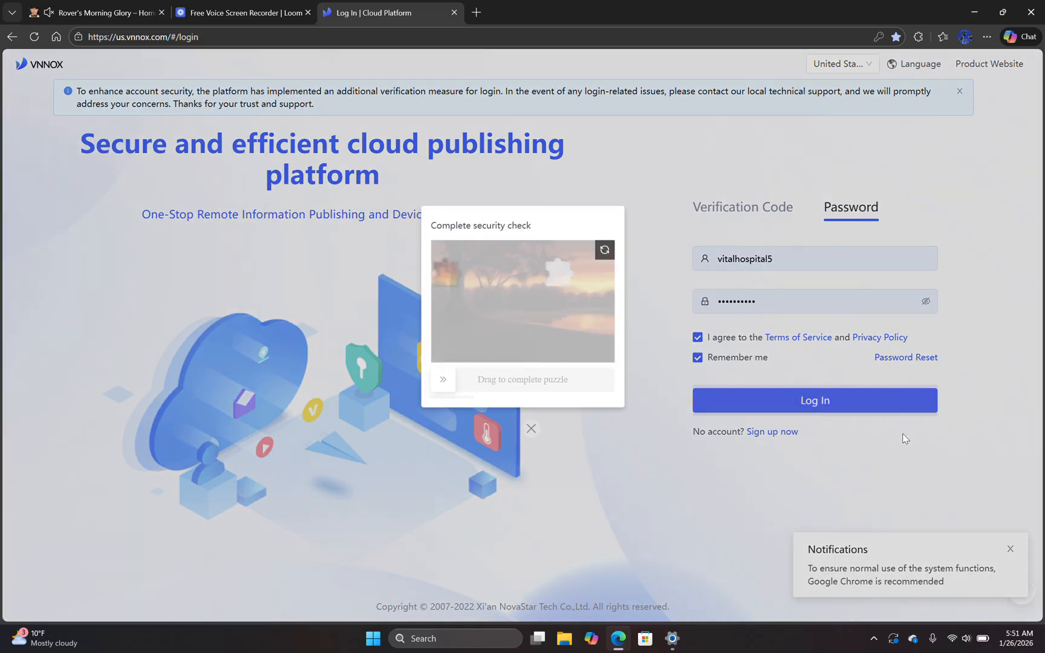
drag(441, 382, 578, 402)
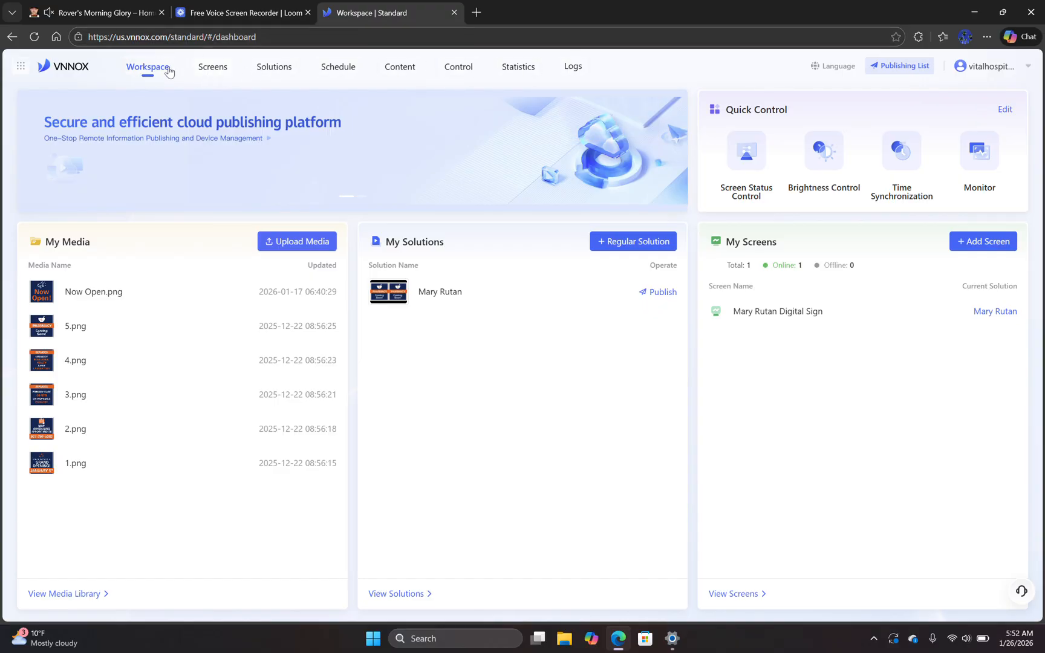
Review the Workspace overview and the list of solutions
click(140, 65)
click(272, 68)
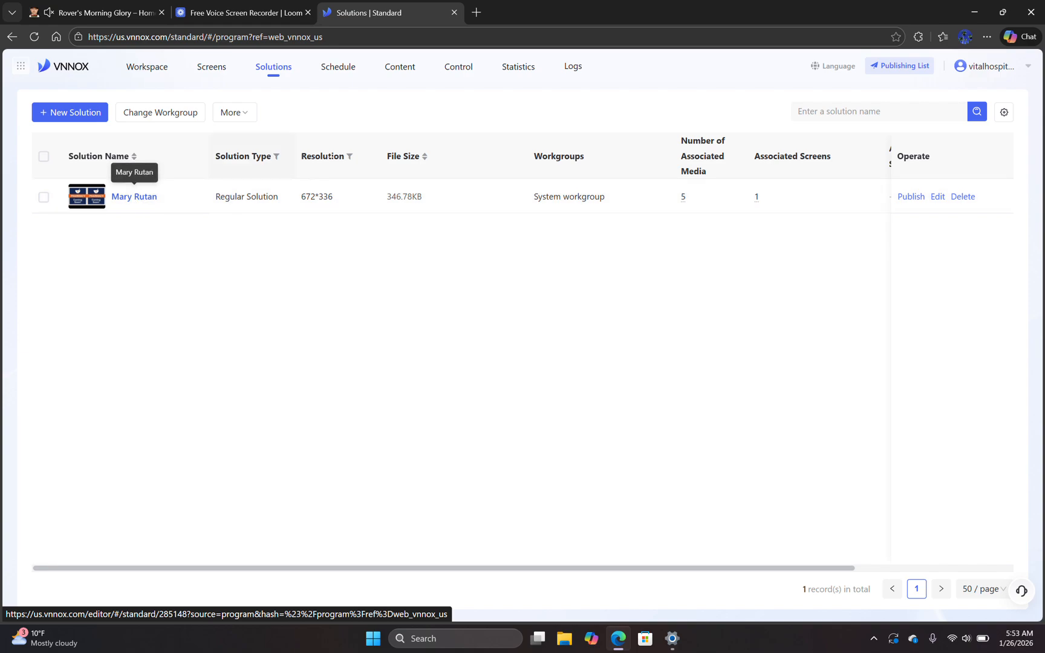
Open the media library, preview the Now Open image at full size, and close the preview
click(398, 68)
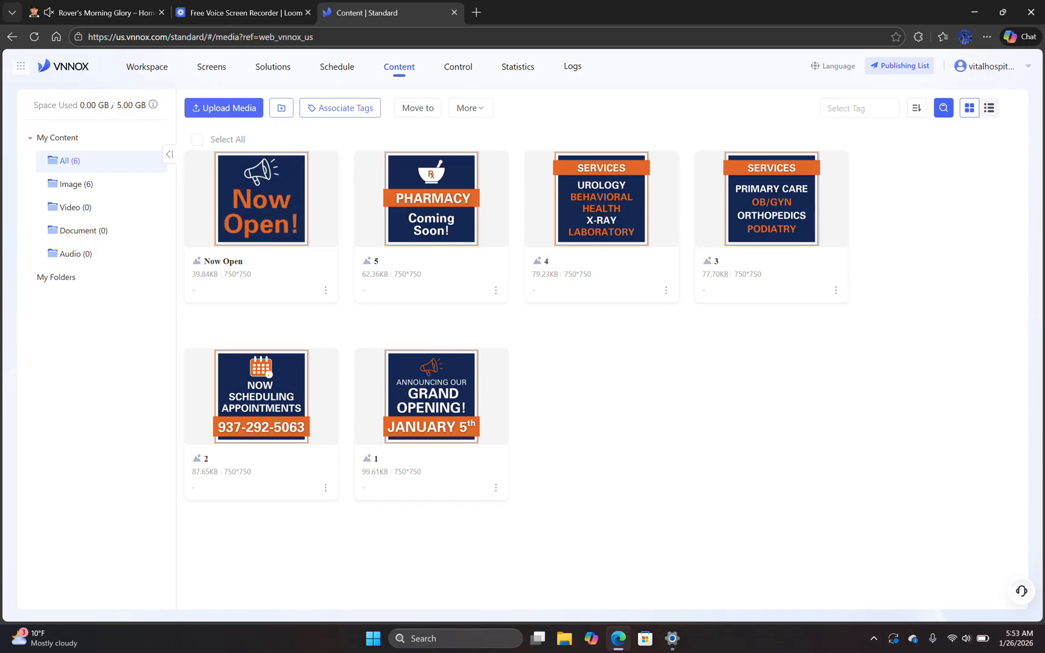
mouse_move(252, 204)
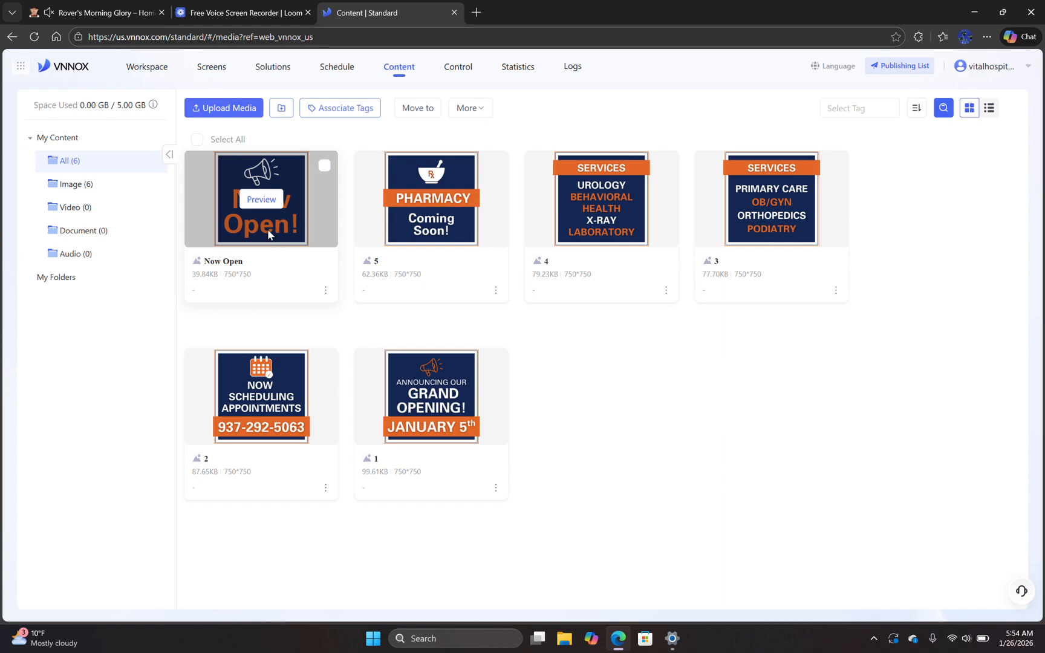
click(261, 202)
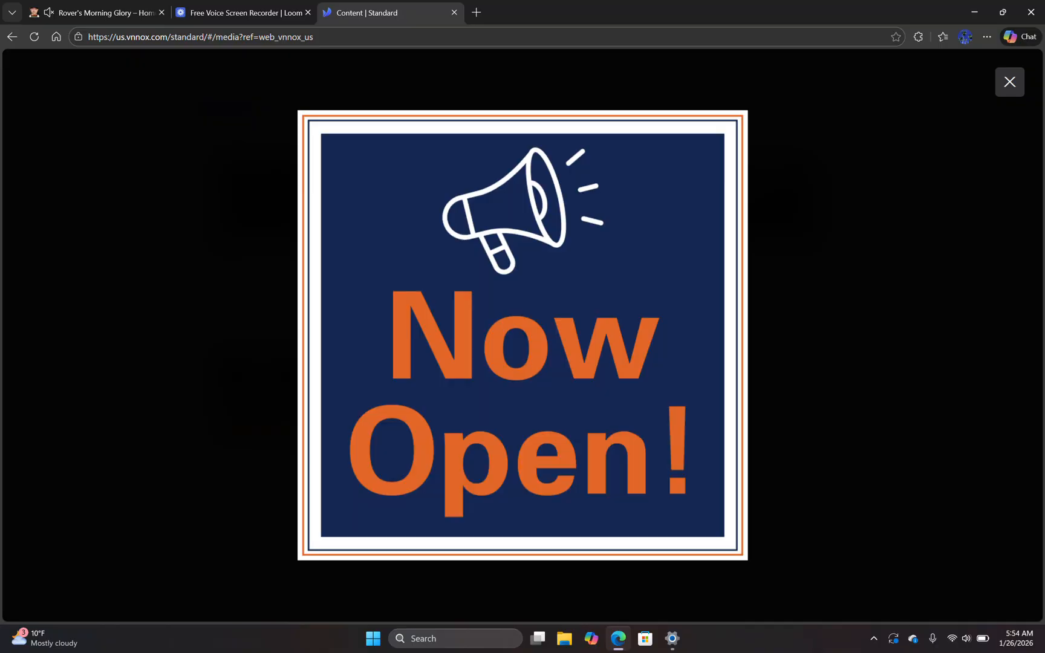
click(1010, 81)
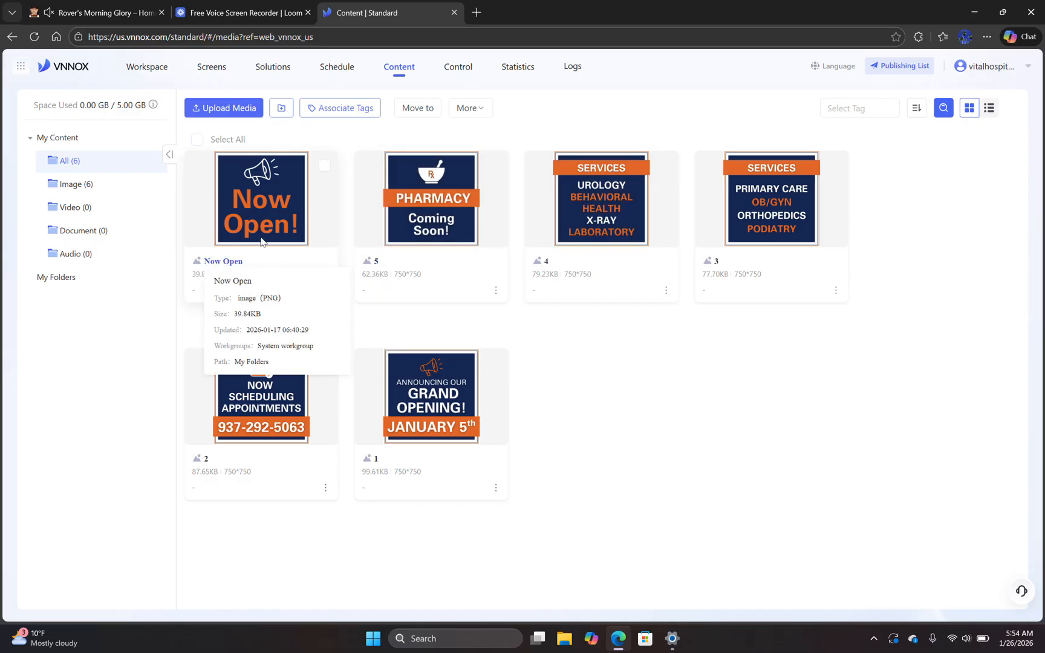
mouse_move(308, 197)
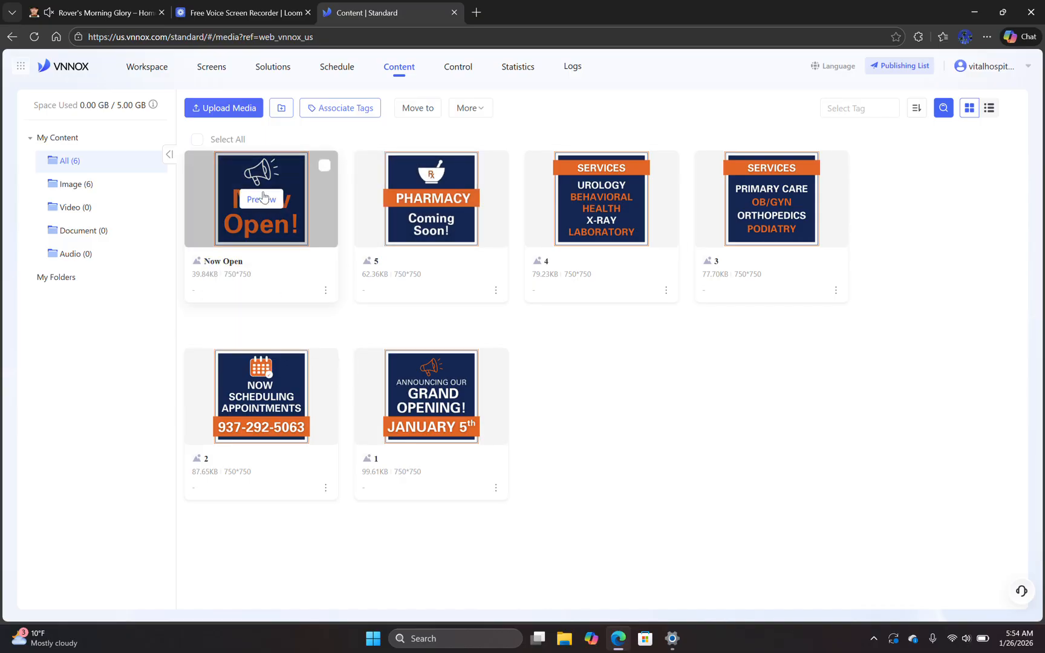
mouse_move(224, 261)
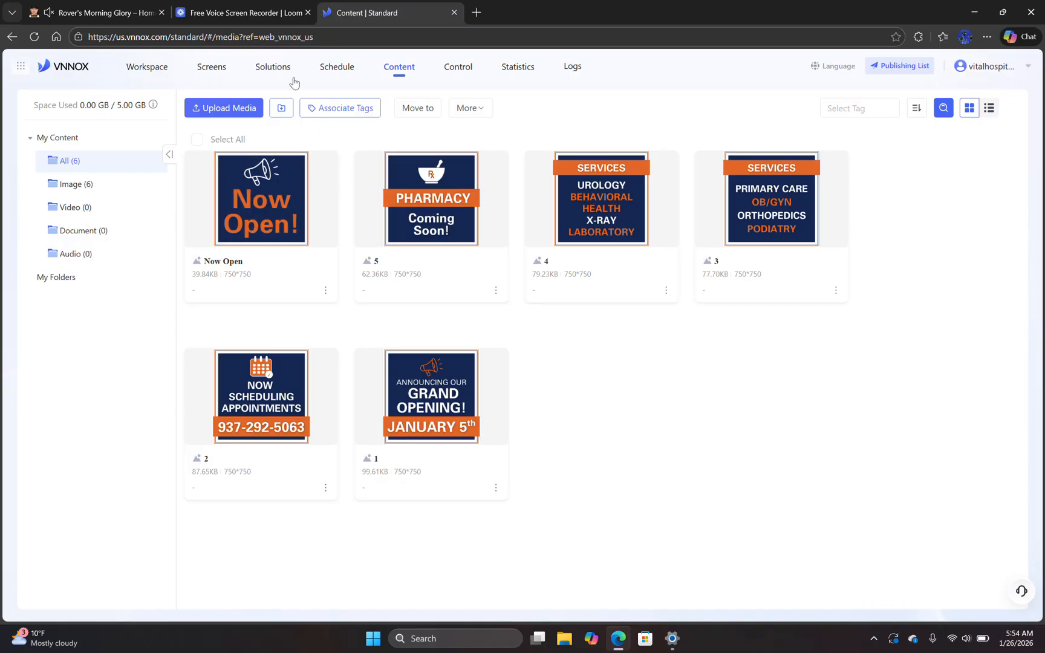
Check the digital sign's resolution and assigned solution in the screen list, and open the sign's details
click(219, 73)
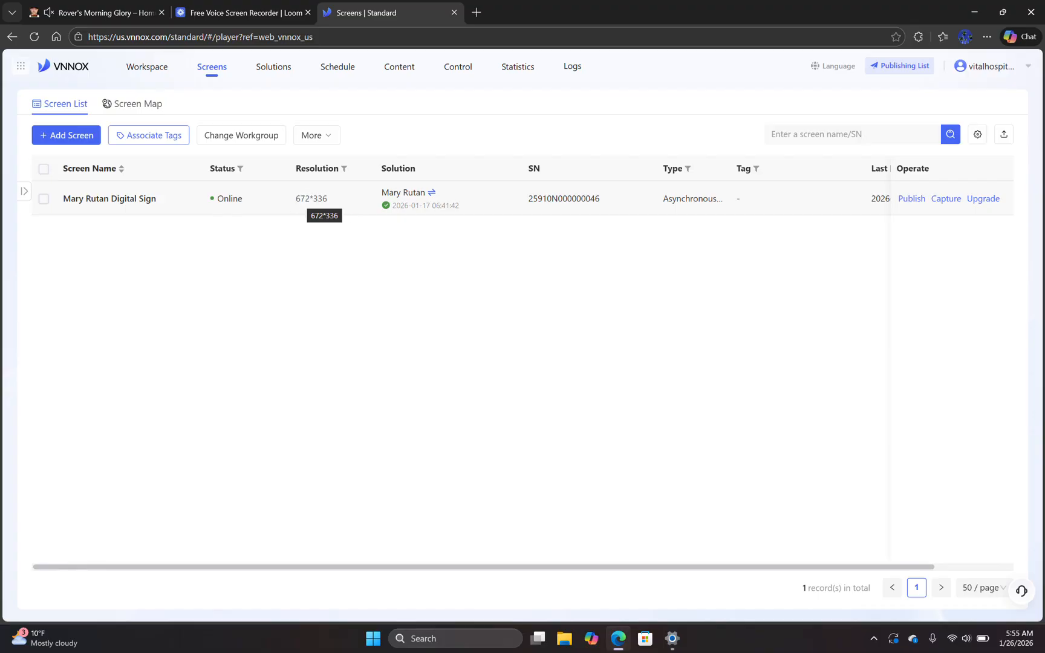
drag(309, 198, 295, 199)
double_click(416, 169)
click(403, 249)
click(133, 200)
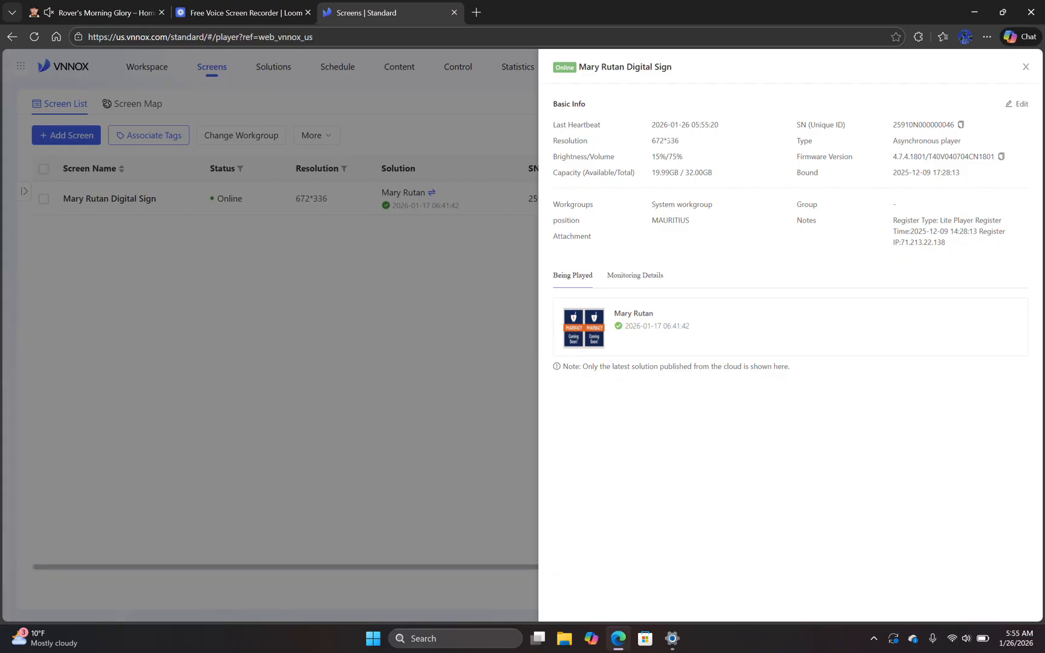
Examine the digital sign's last heartbeat and brightness/volume values, and close its details
drag(649, 125, 721, 125)
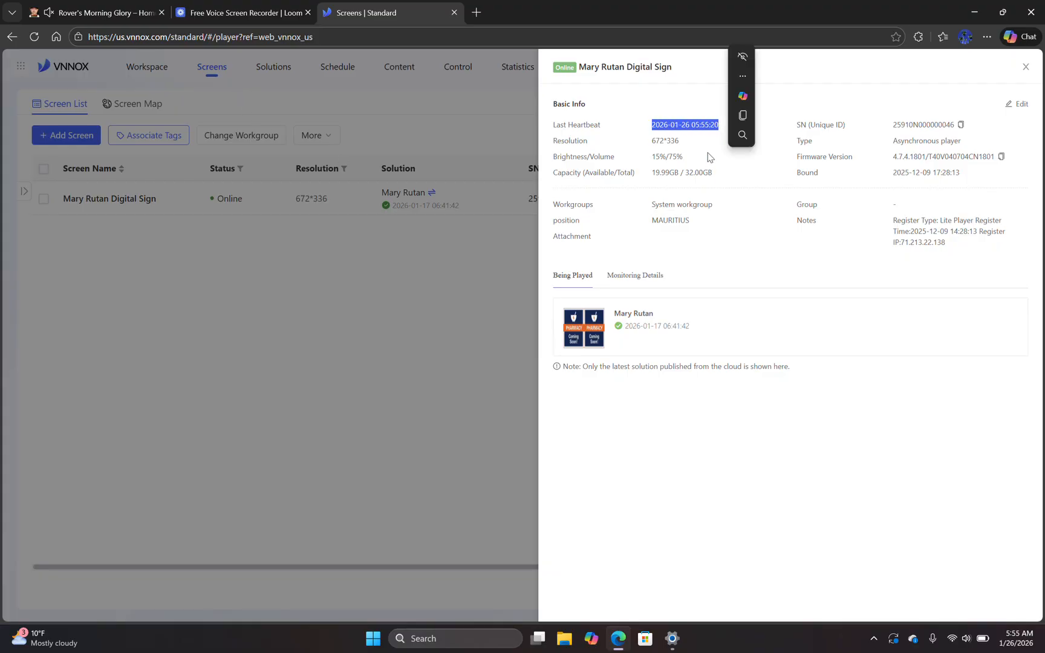
click(611, 134)
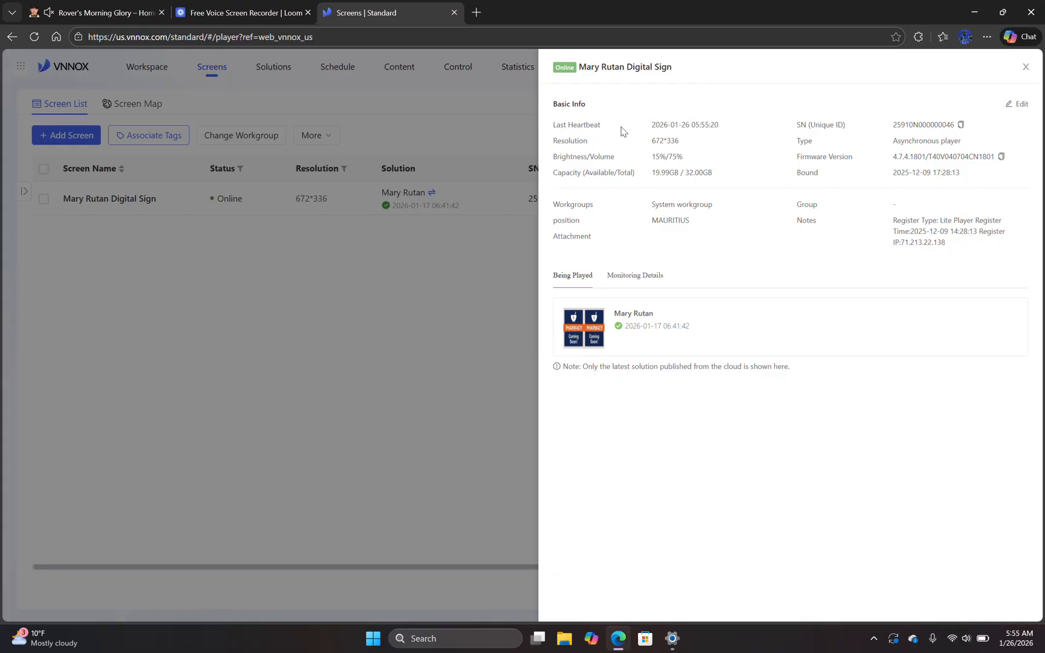
drag(735, 127, 556, 125)
click(716, 149)
drag(652, 125, 726, 127)
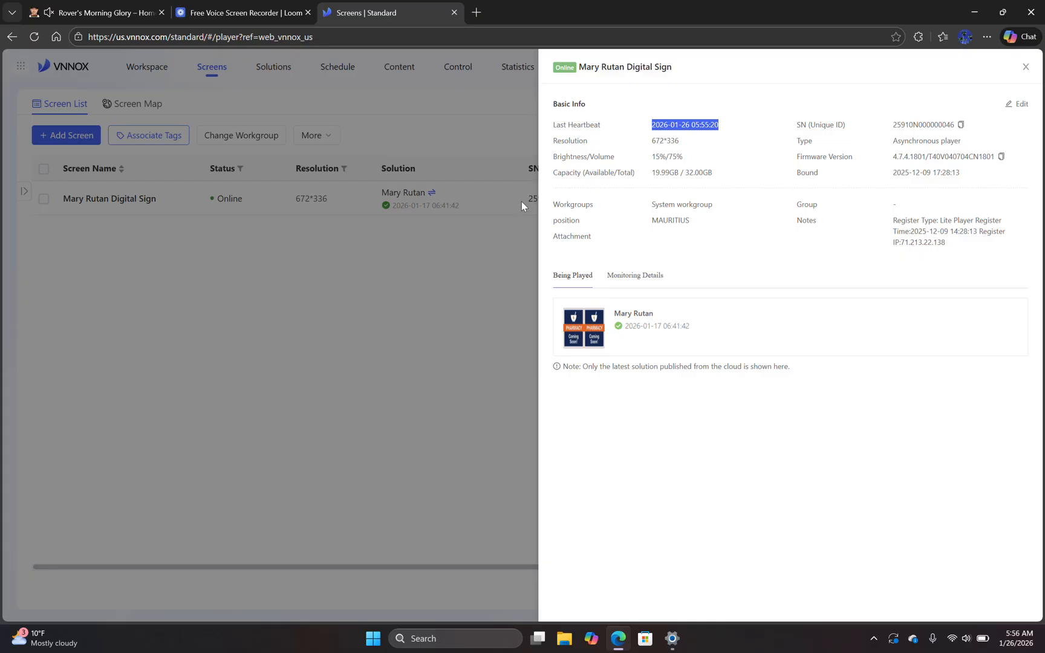
drag(651, 157, 660, 157)
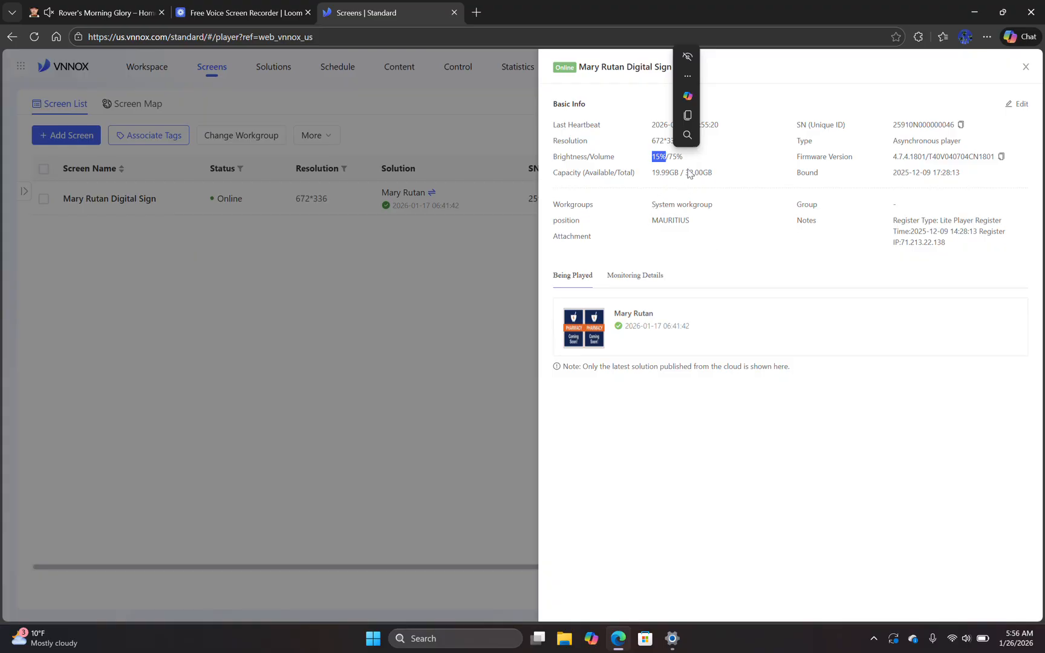
click(660, 159)
drag(652, 125, 716, 125)
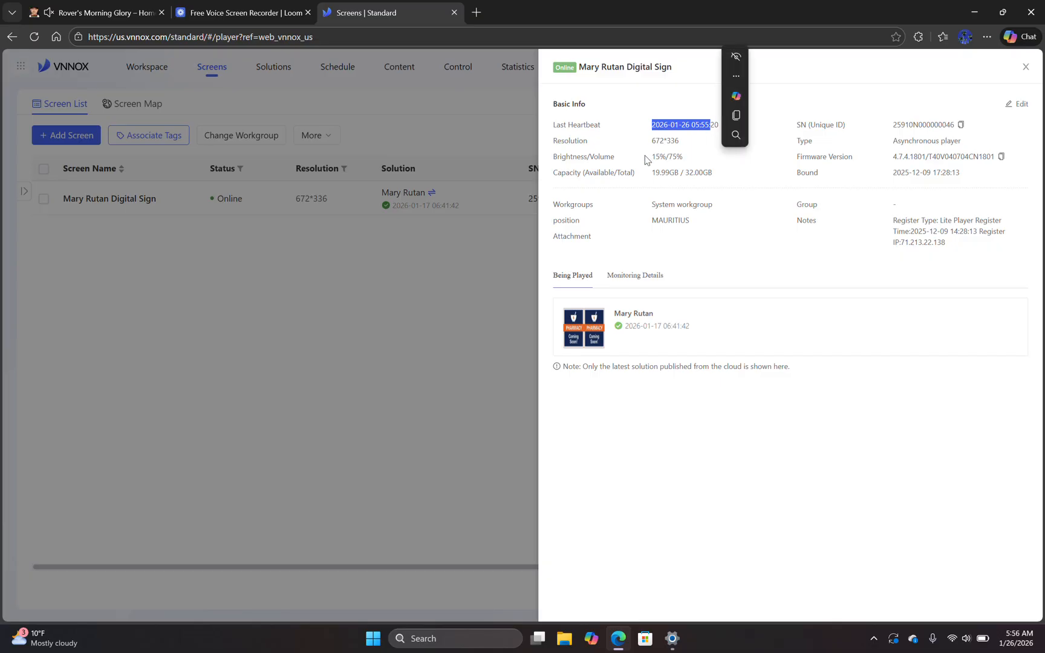
drag(646, 158, 683, 158)
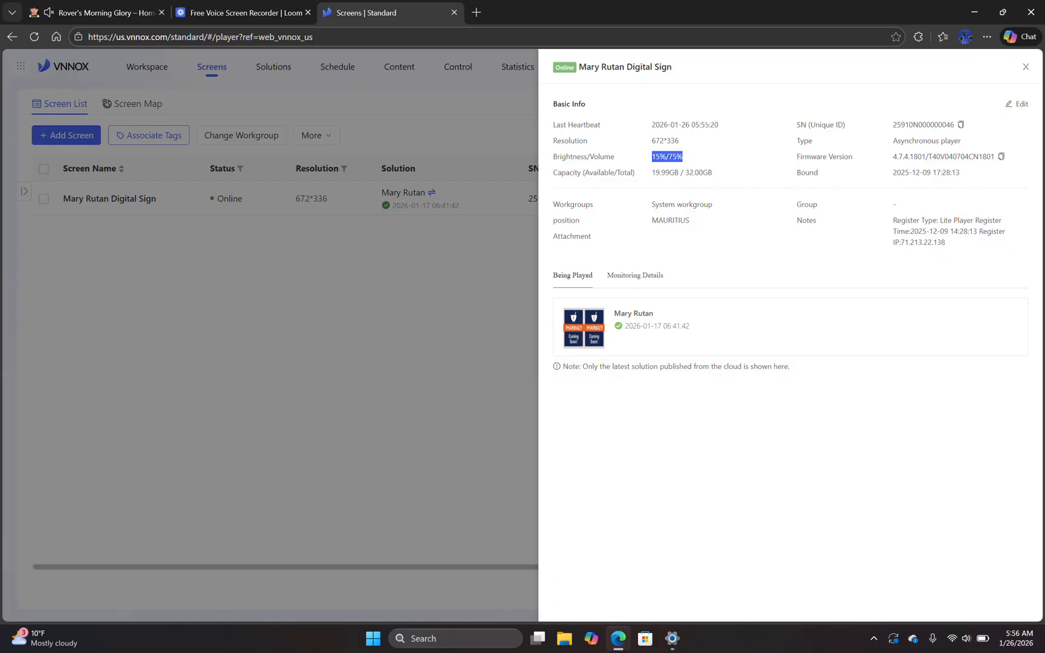
click(427, 283)
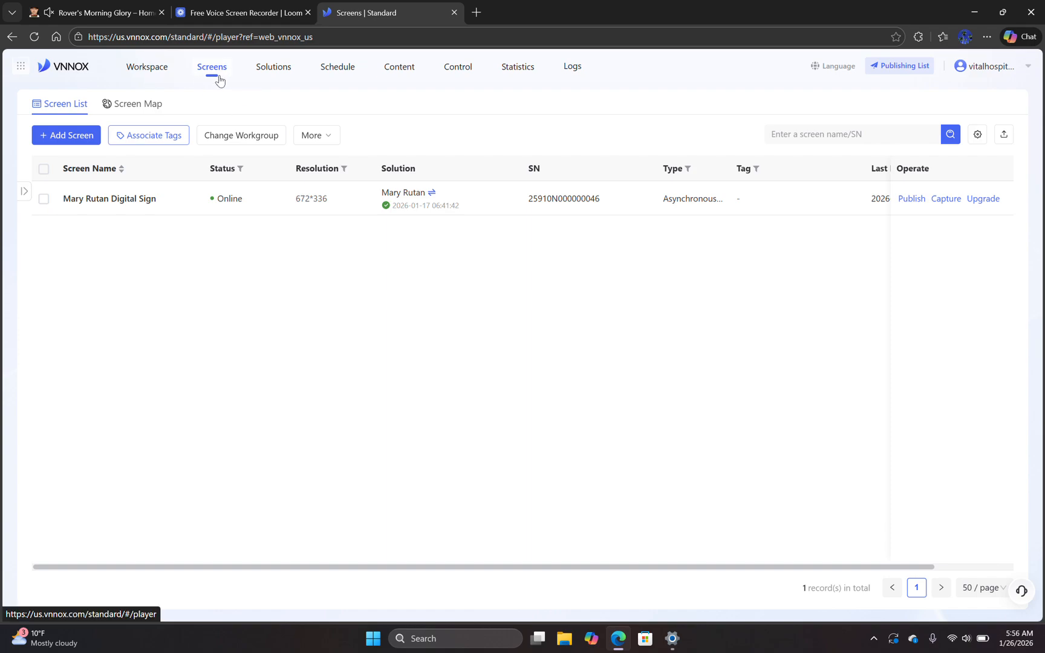
Return to the media library, browse the Downloads folder for media to upload, and close the file selection without choosing a file
click(145, 68)
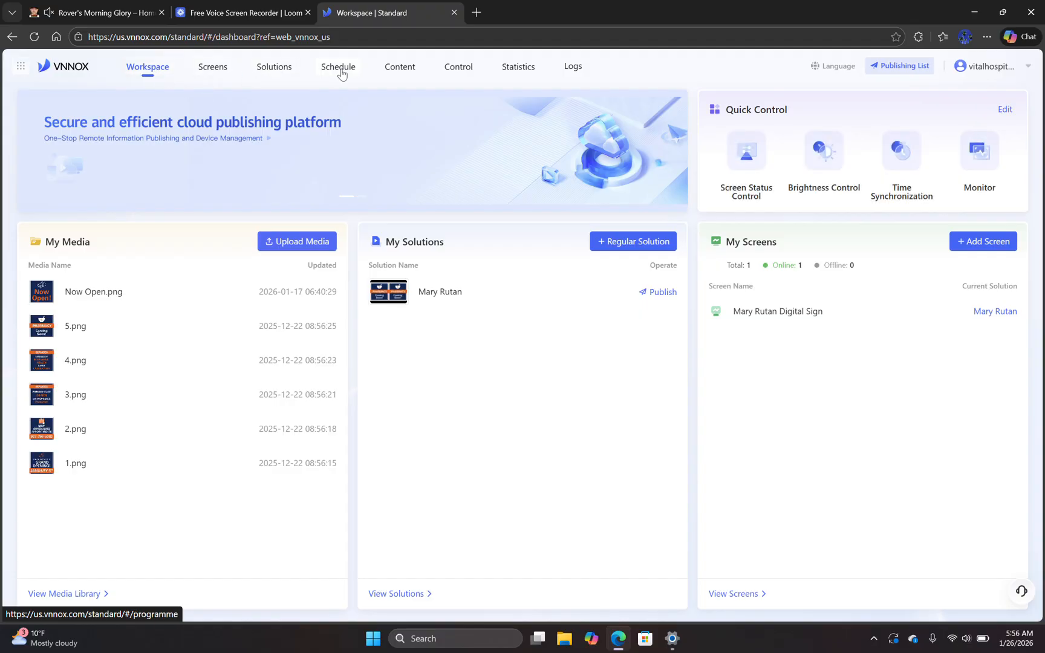
click(389, 71)
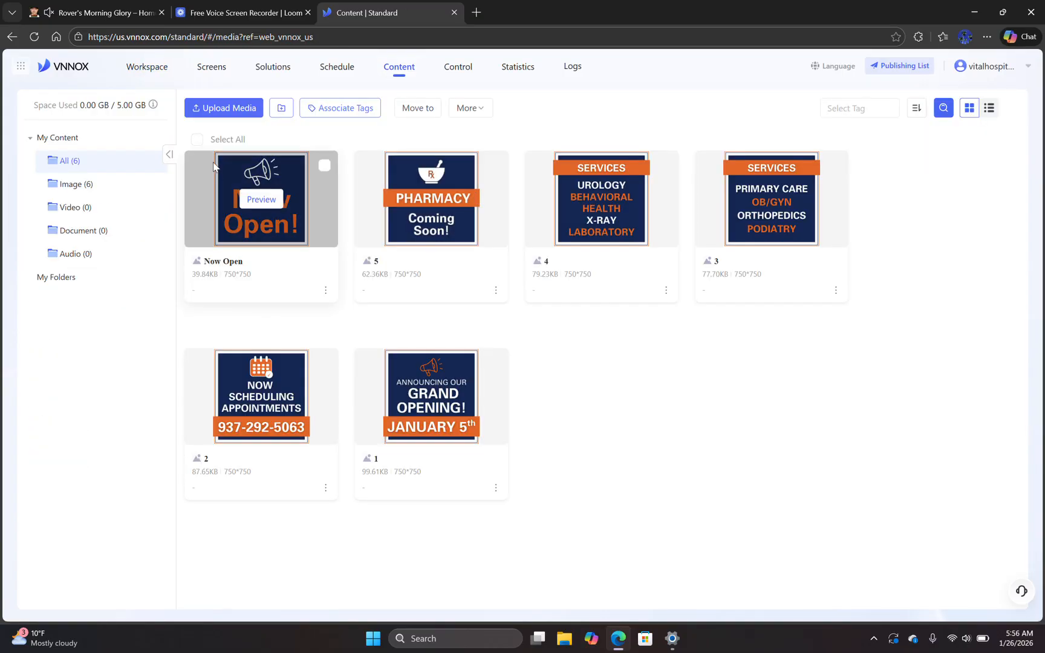
click(233, 115)
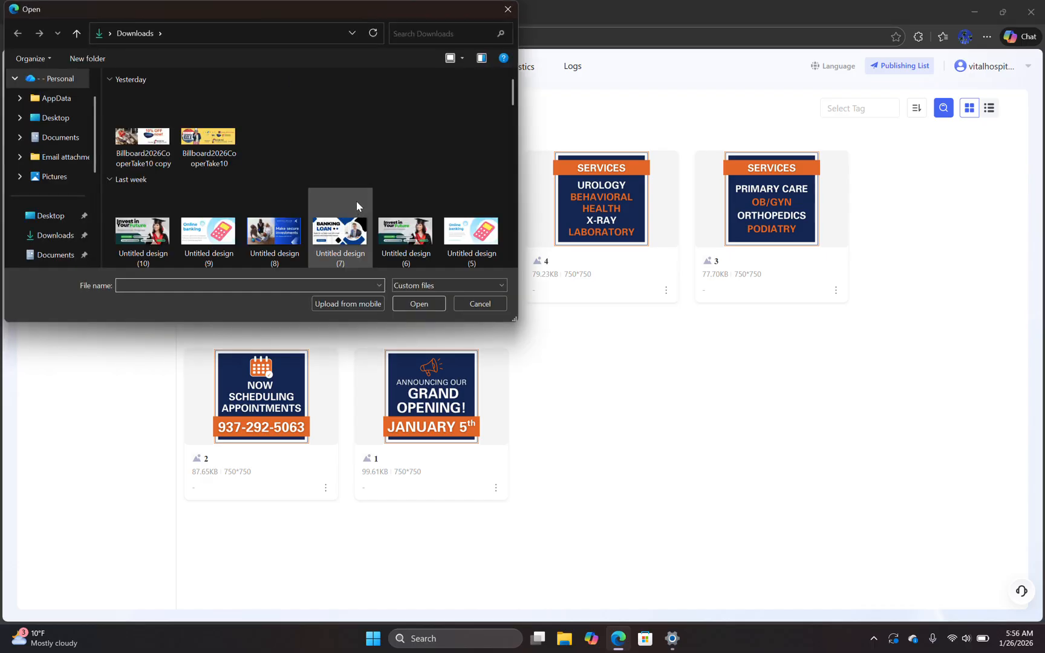
scroll(191, 185, down, 2)
scroll(204, 192, down, 3)
scroll(204, 192, up, 1)
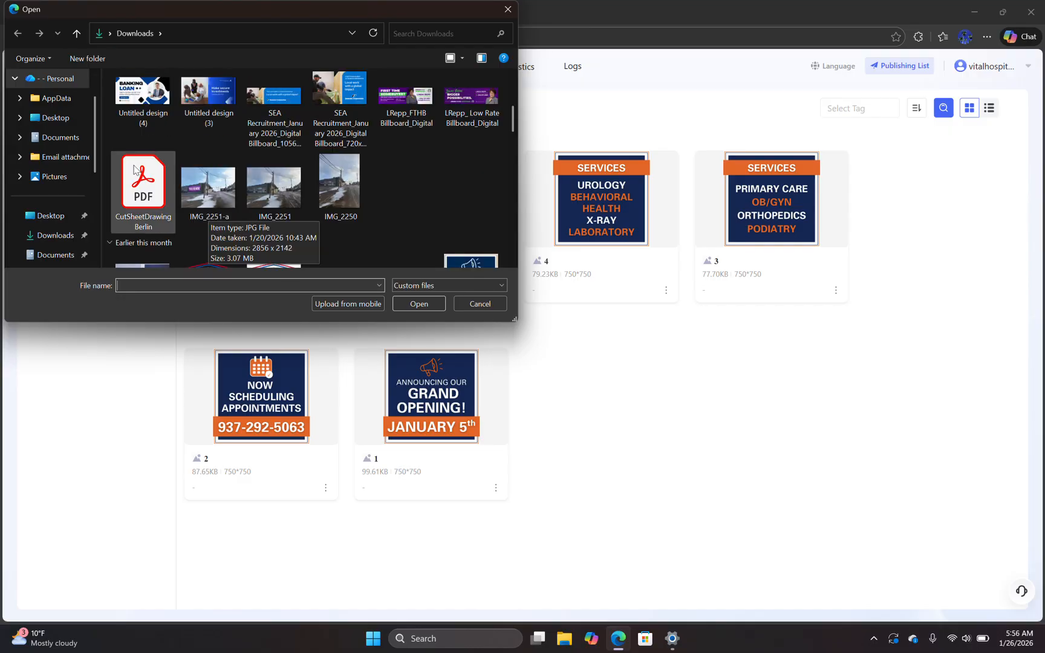
click(61, 235)
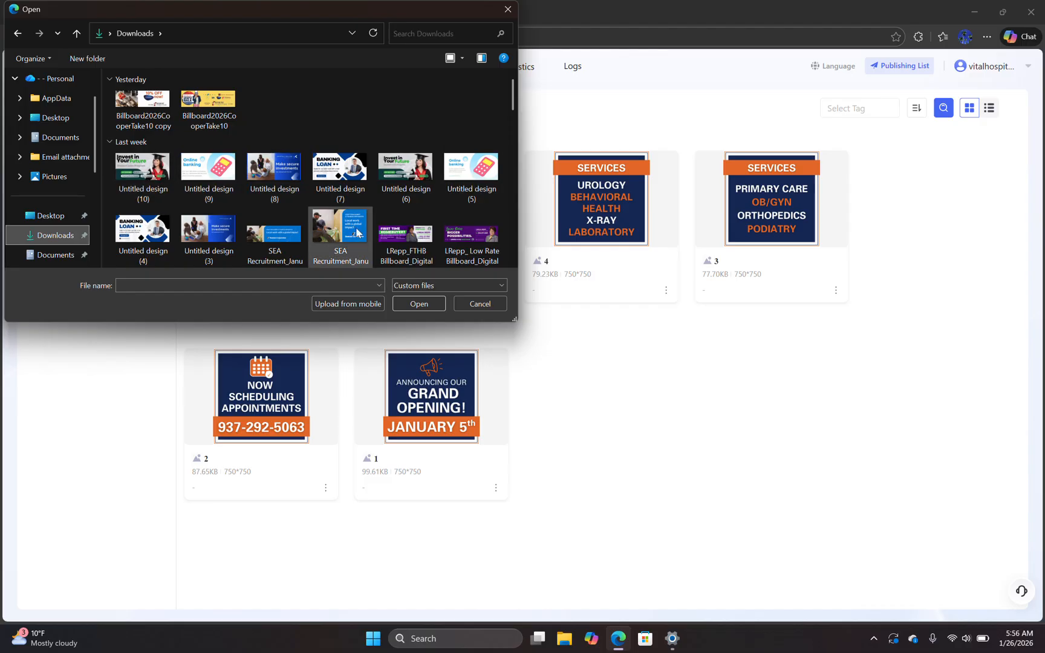
click(509, 9)
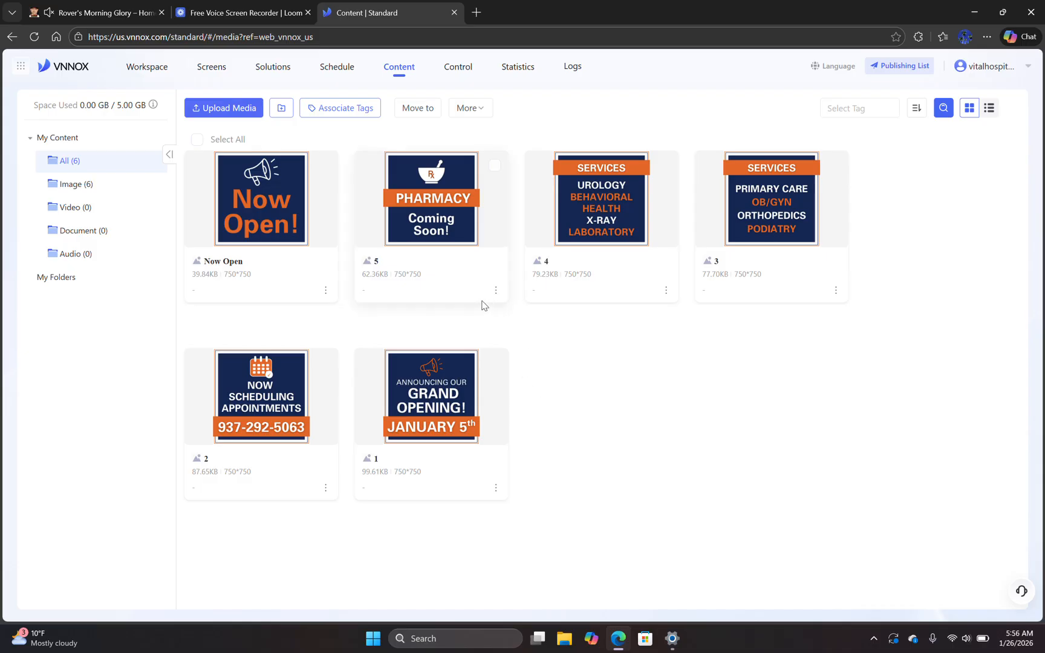
mouse_move(434, 192)
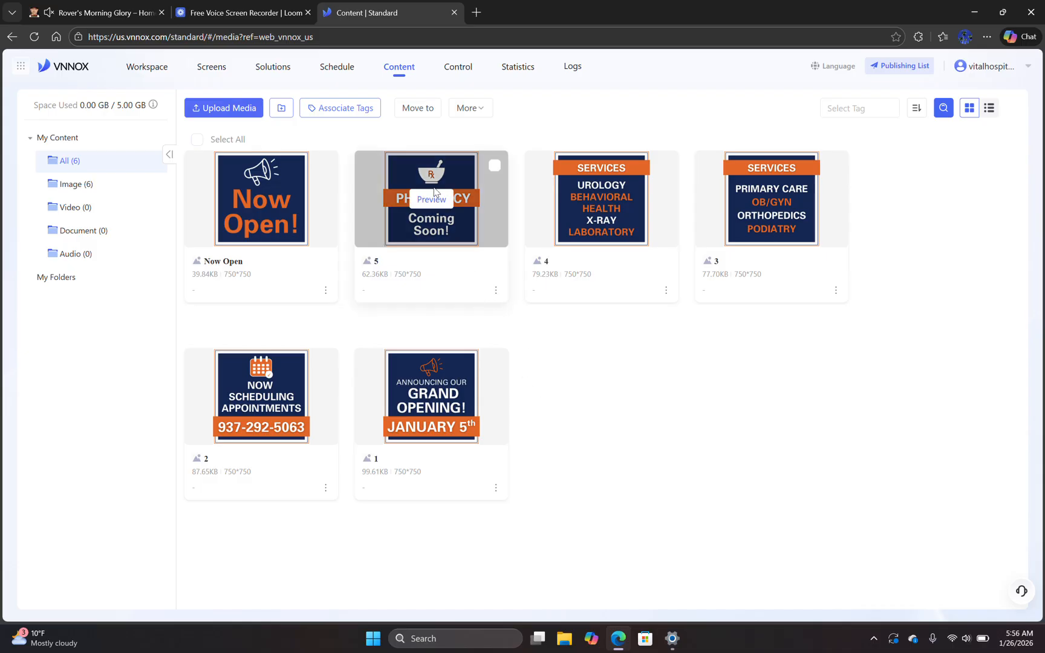
Open the hospital sign's solution in the editor and show its list of pages
click(277, 75)
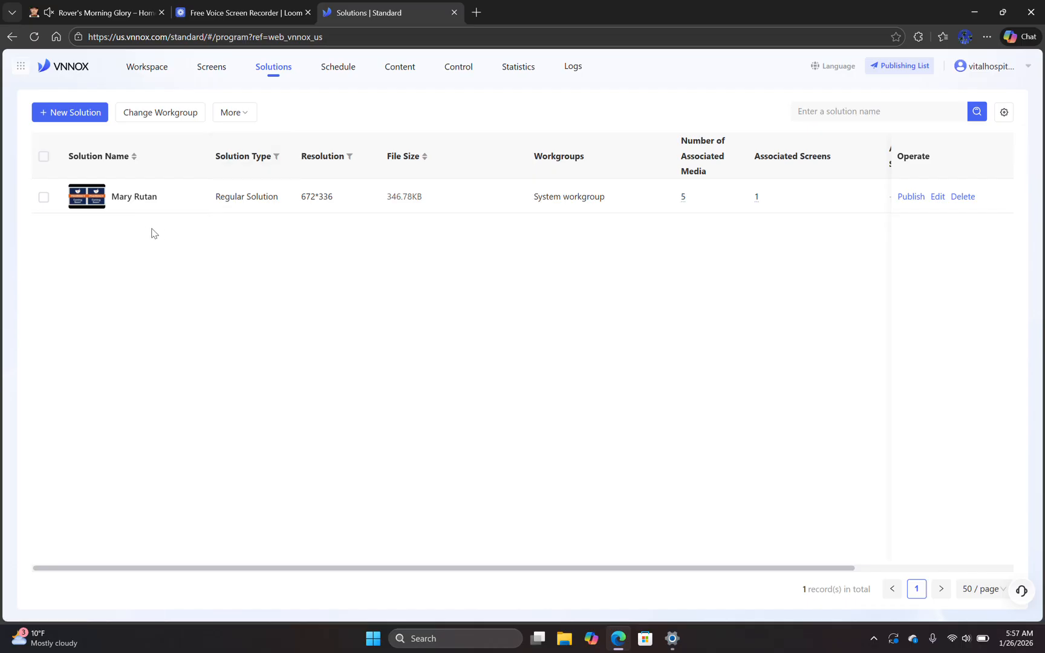
click(132, 199)
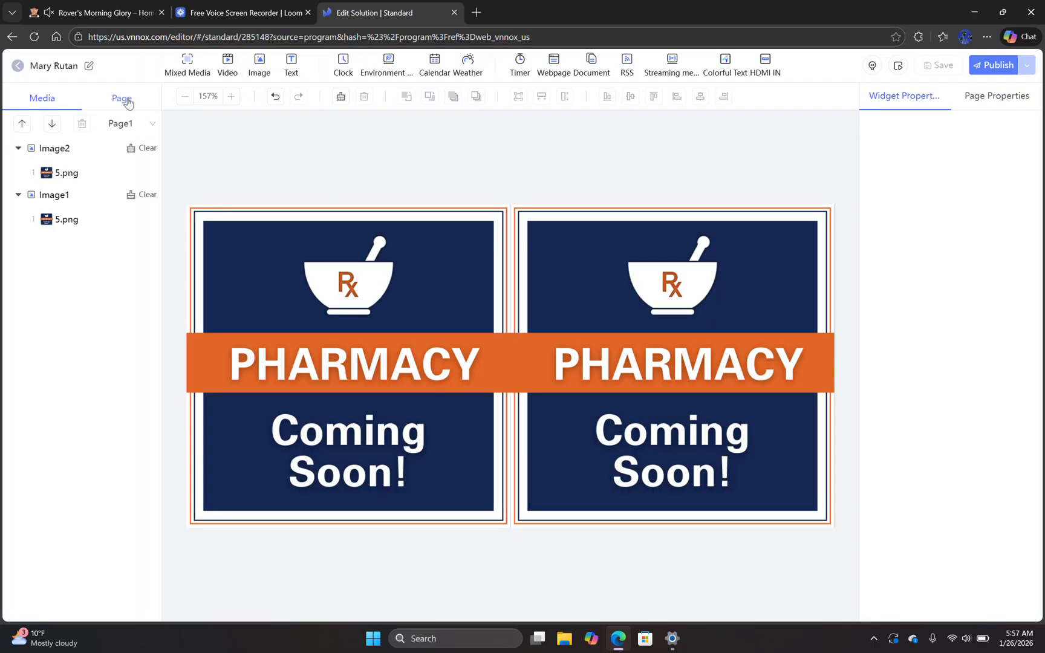
click(125, 100)
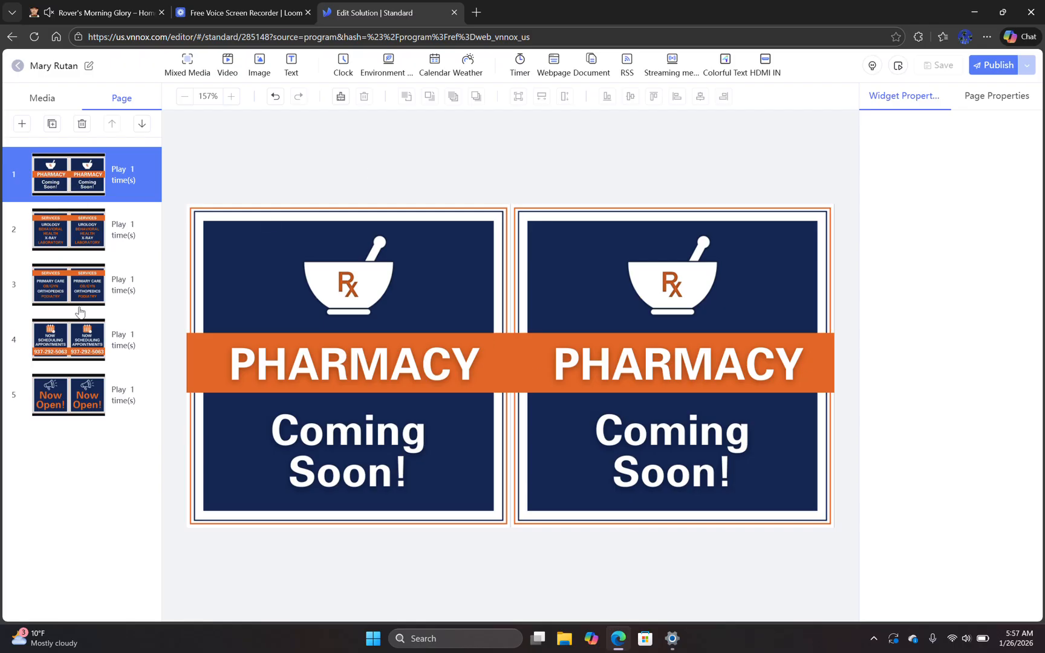
View the solution's five pages one after another and return to the Pharmacy page
click(109, 384)
click(124, 340)
click(135, 293)
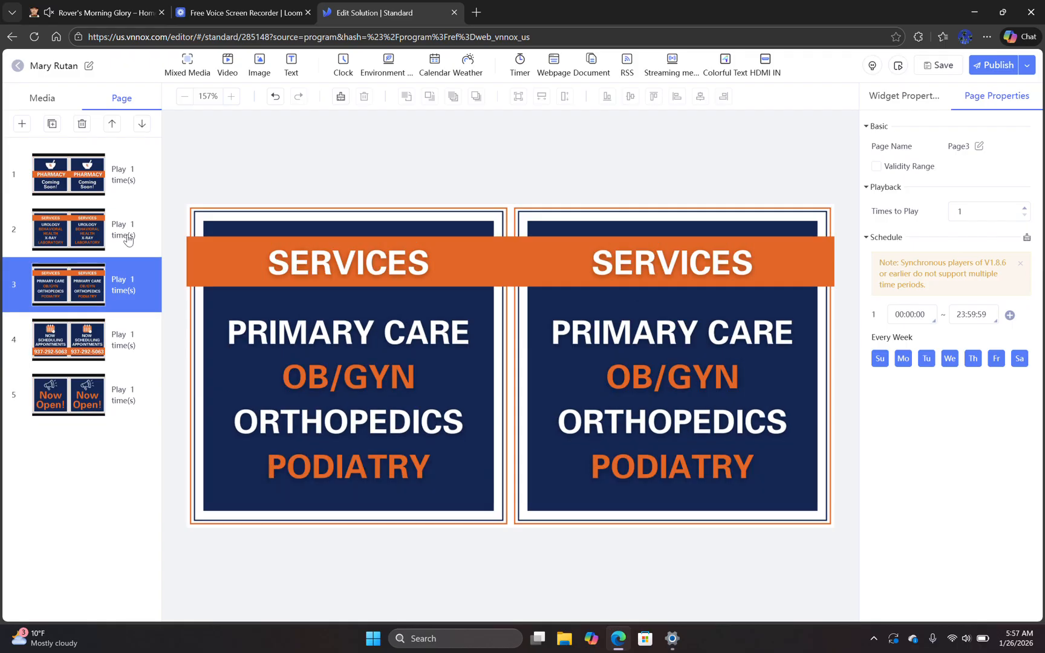
click(129, 237)
click(120, 182)
click(102, 238)
click(86, 288)
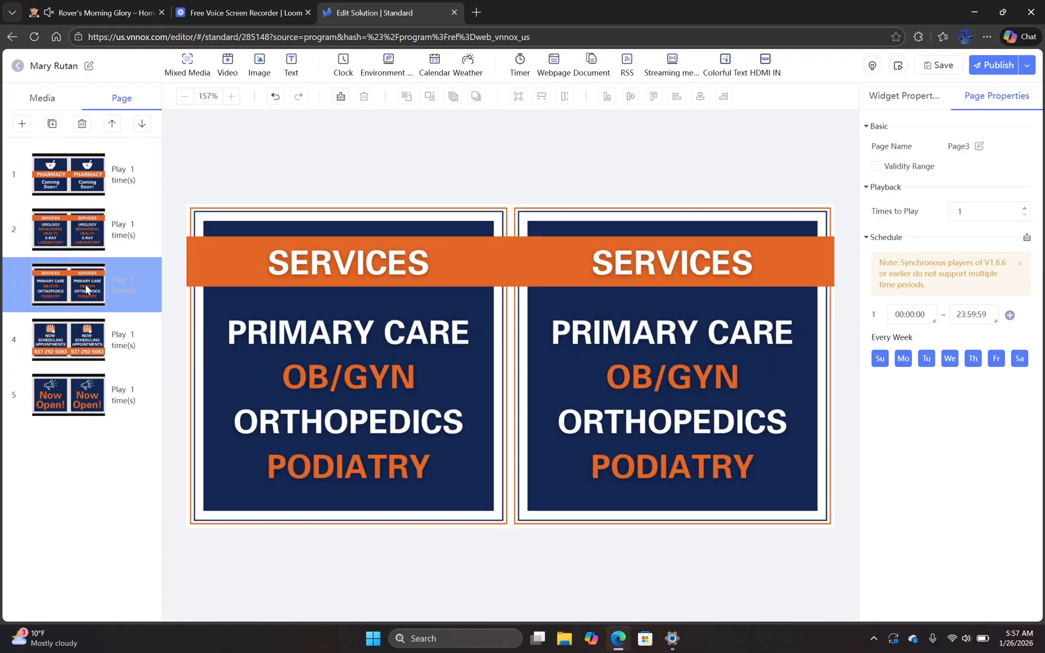
click(93, 338)
click(123, 181)
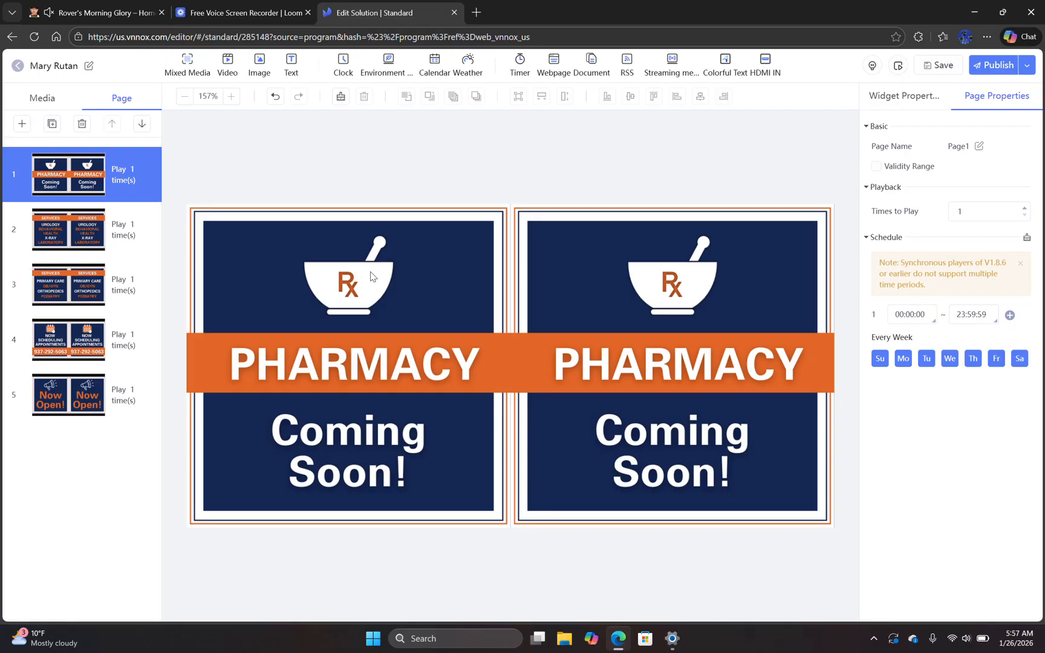
Select the two Pharmacy images on page 1 in turn to compare their area position and size
click(594, 272)
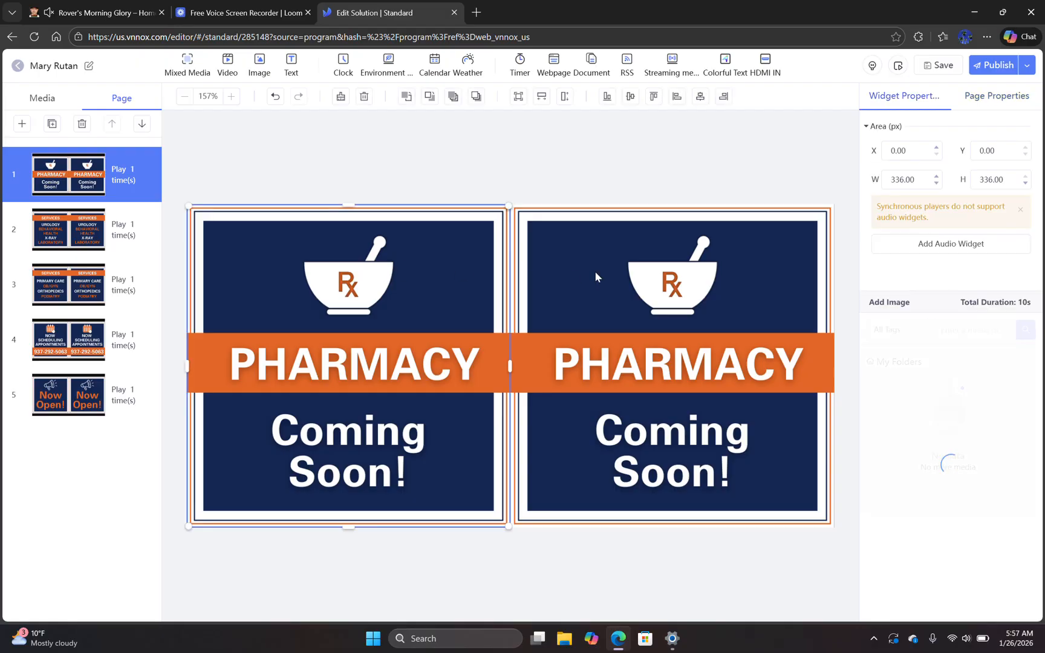
click(353, 281)
click(563, 283)
click(367, 287)
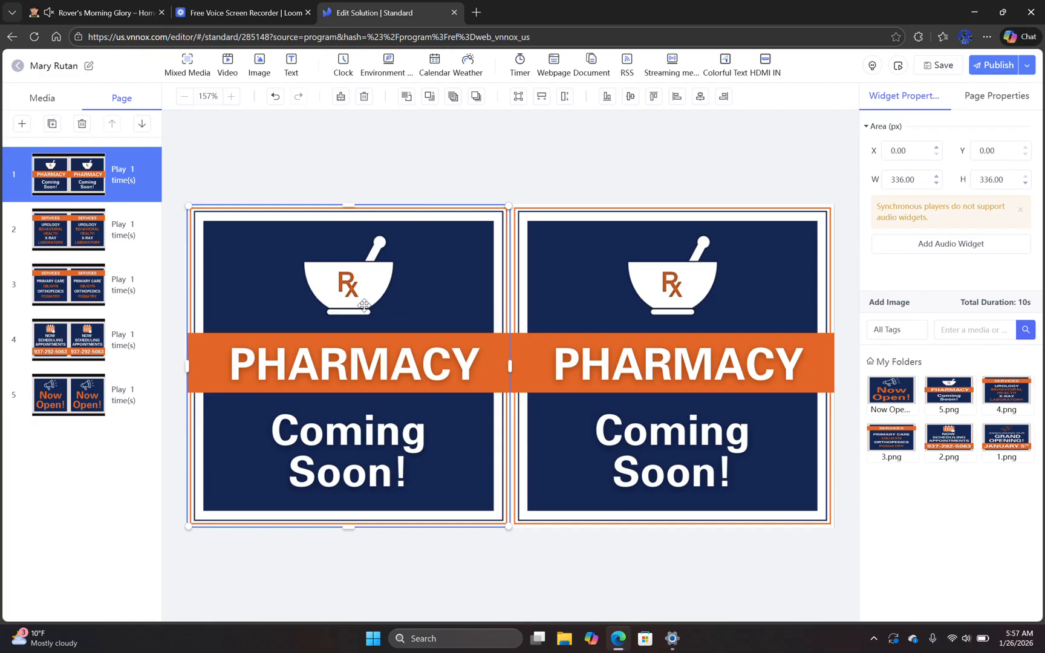
drag(364, 306, 309, 333)
drag(753, 303, 693, 320)
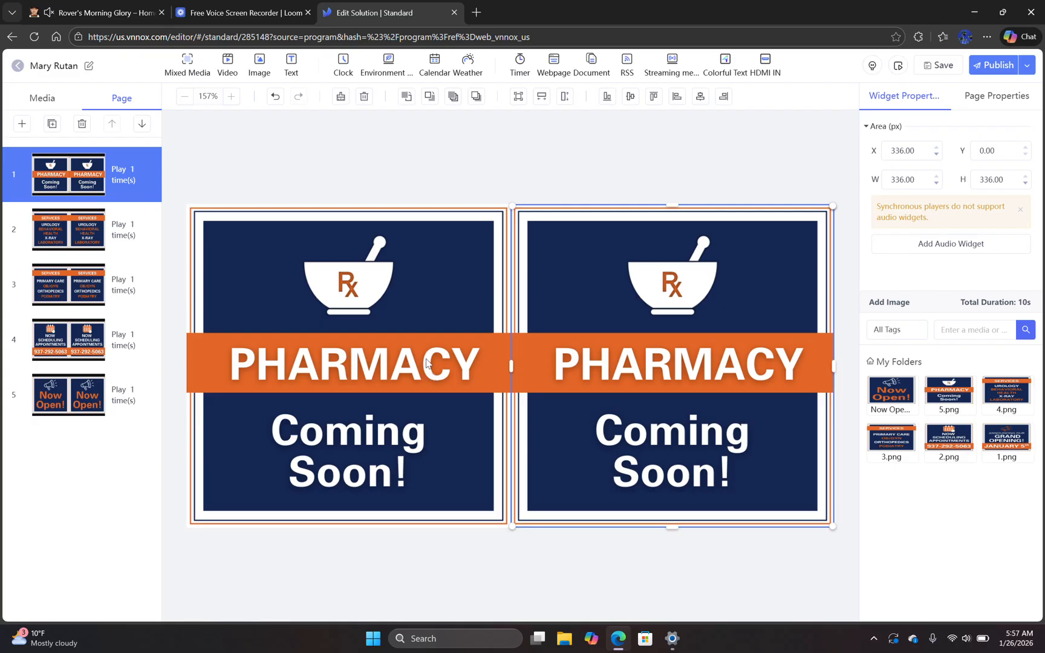
mouse_move(351, 352)
mouse_down()
mouse_move(367, 350)
mouse_move(352, 349)
mouse_up()
drag(711, 355, 713, 352)
click(366, 337)
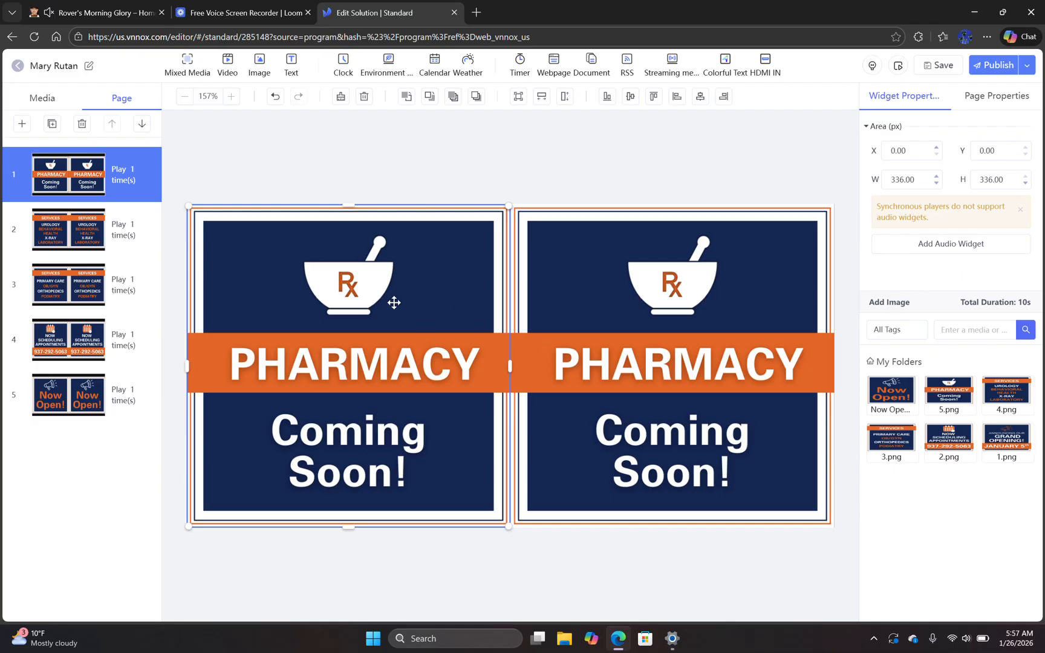
Go through the pages in playback order to examine the rotation shown on the sign, ending on page 1
click(106, 237)
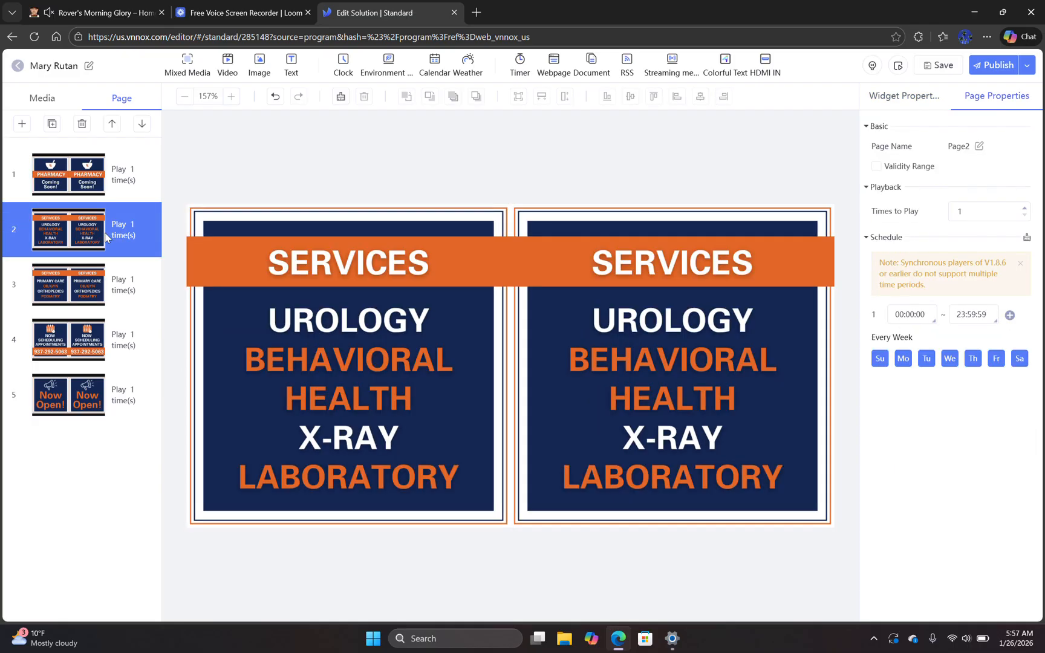
click(102, 292)
click(79, 348)
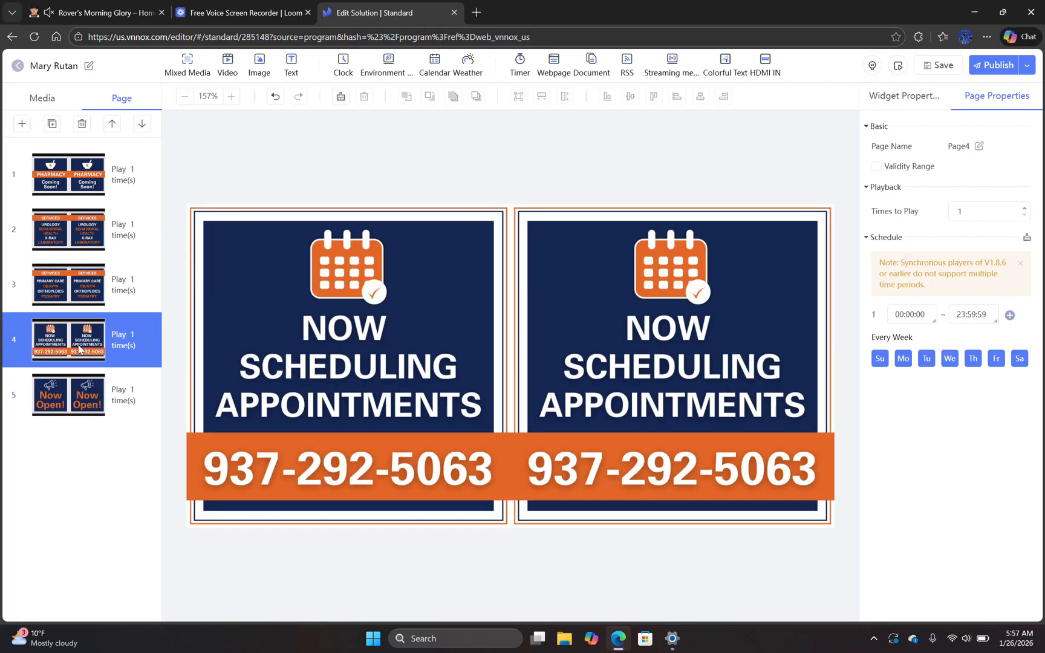
click(84, 399)
click(111, 174)
click(106, 233)
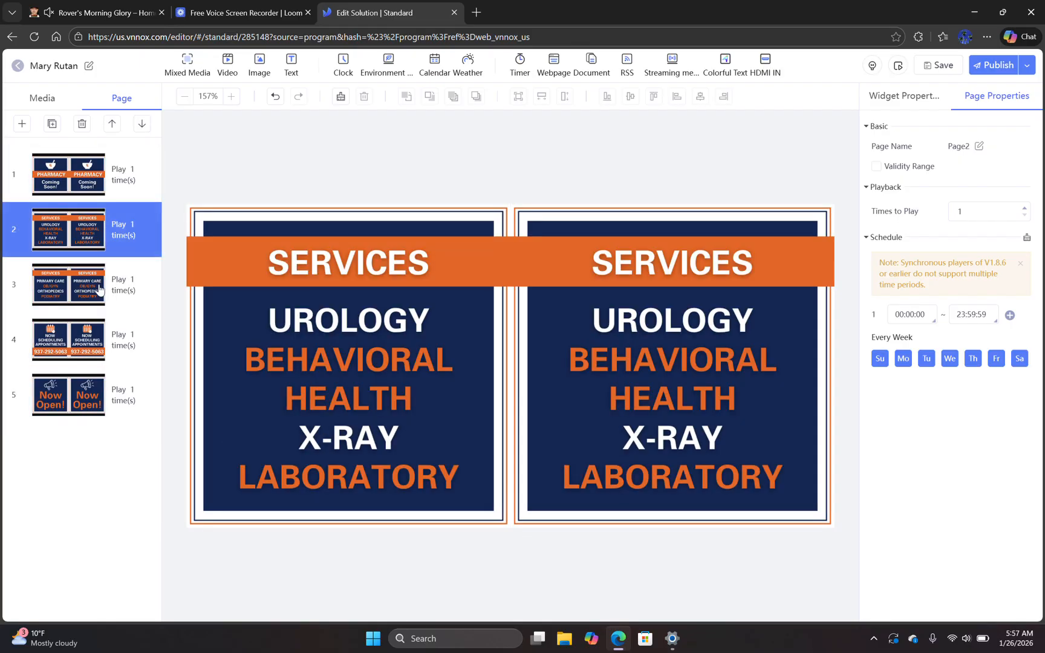
click(96, 289)
click(82, 345)
click(75, 400)
click(106, 180)
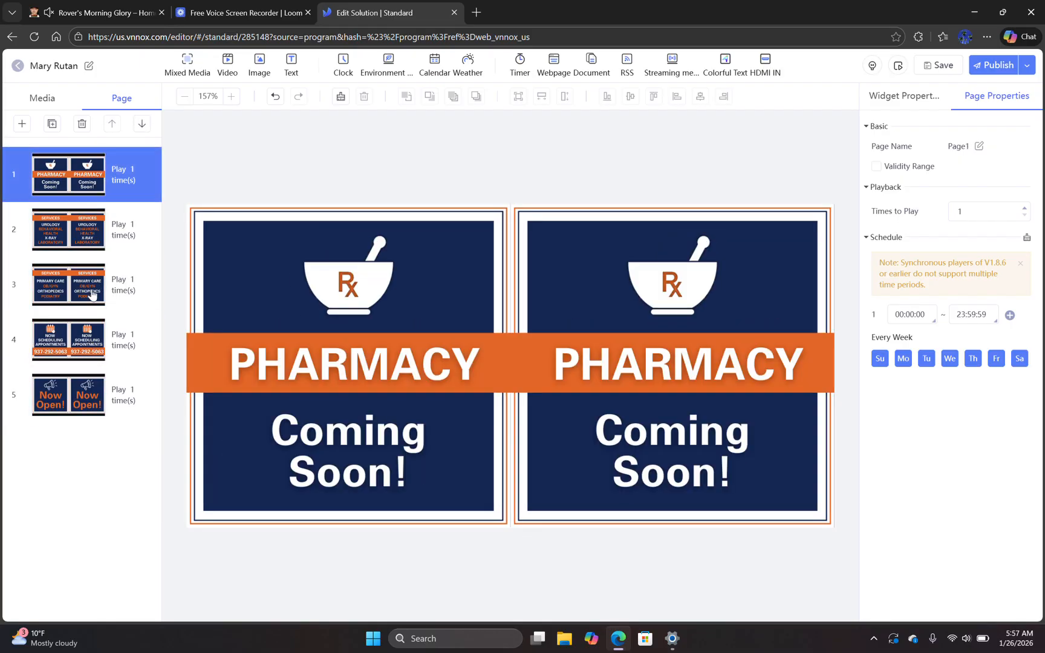
click(93, 239)
click(96, 289)
click(76, 345)
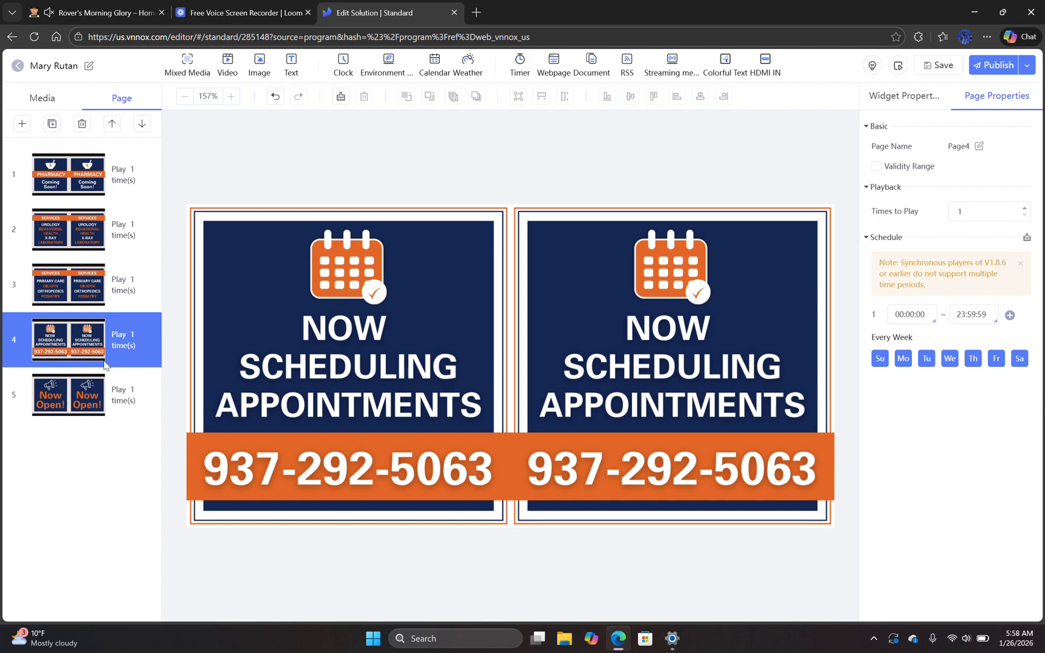
click(96, 183)
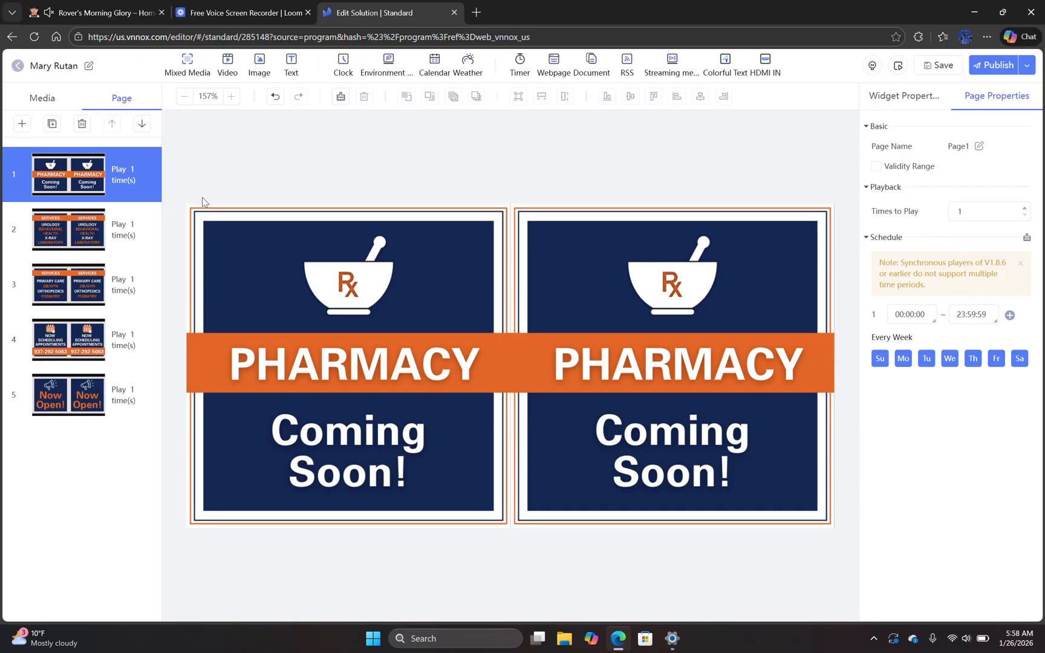
Duplicate the Now Open page at the end of the page list, and delete the duplicate
click(98, 386)
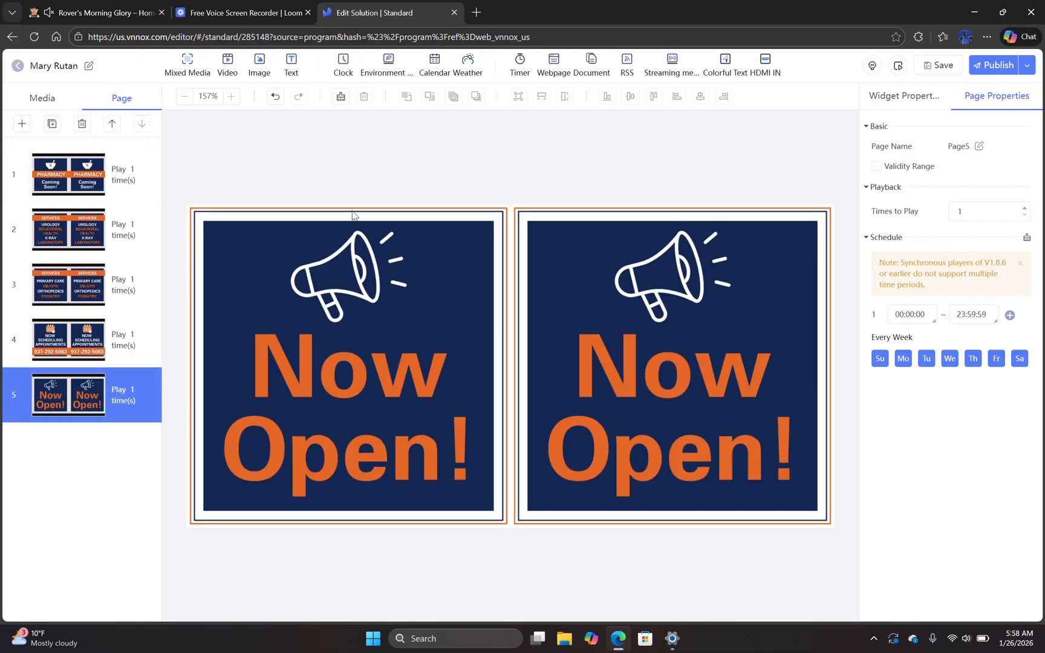
click(53, 124)
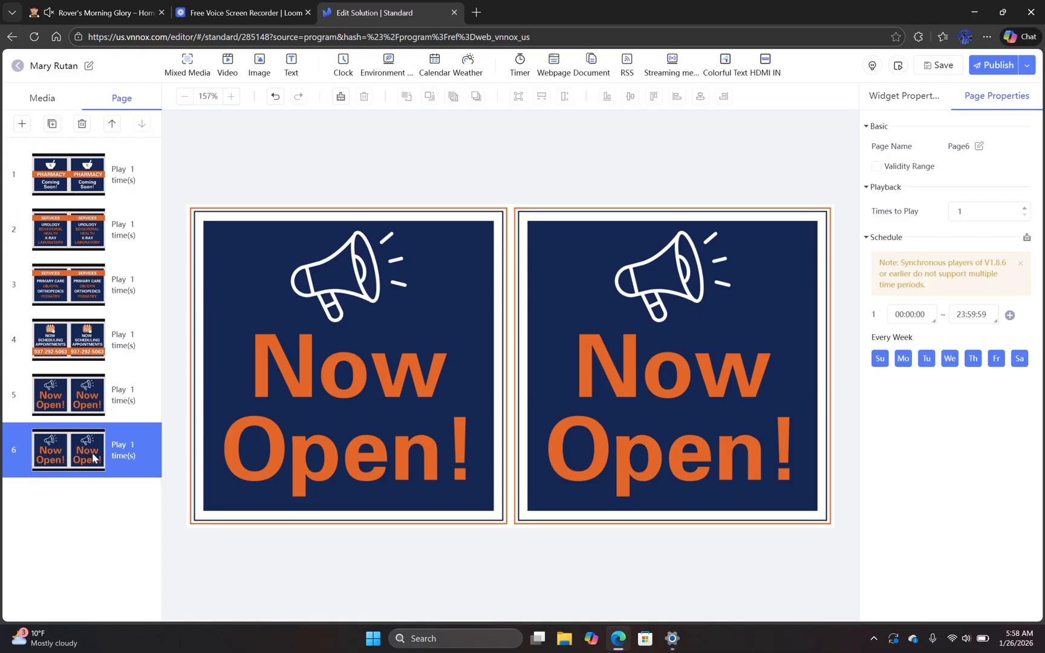
click(82, 125)
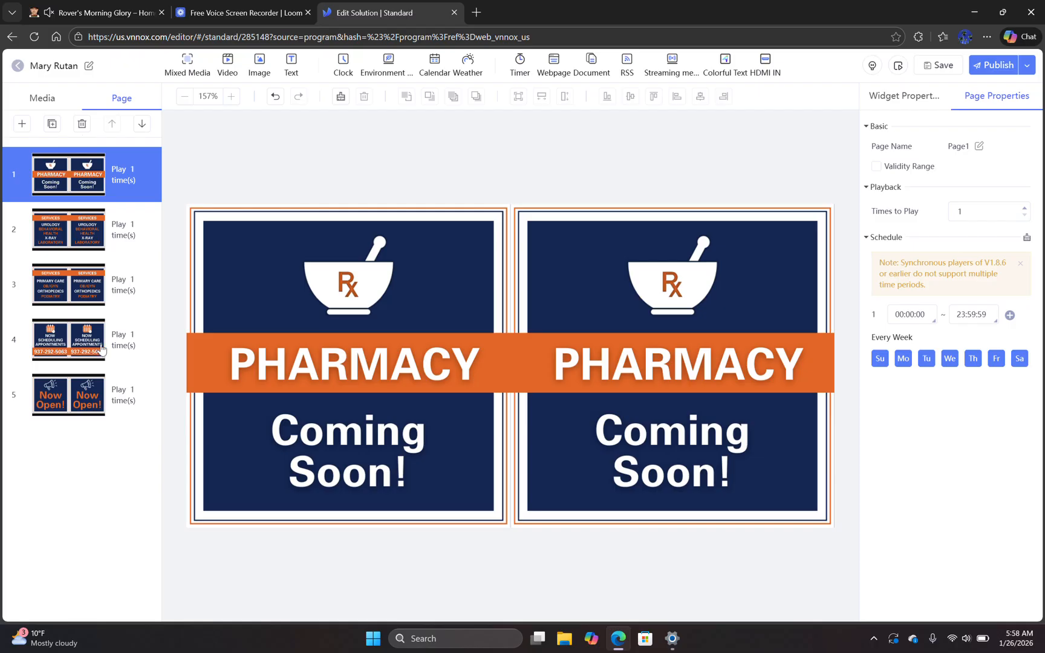
Add a blank page after page 5 and place an image widget with the Now Open picture on it
click(78, 392)
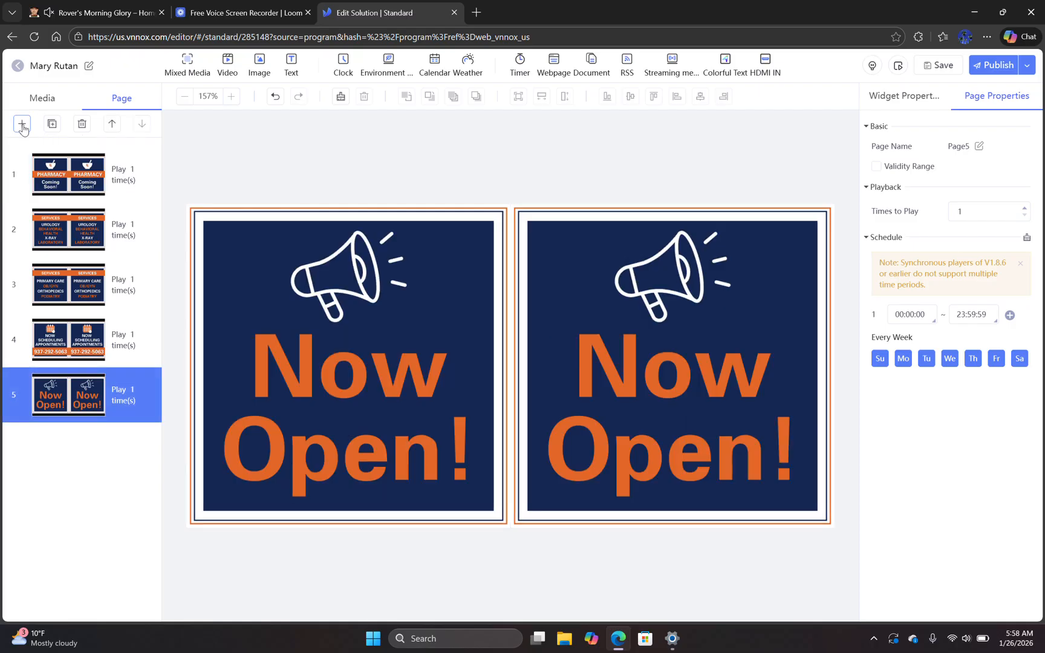
click(22, 124)
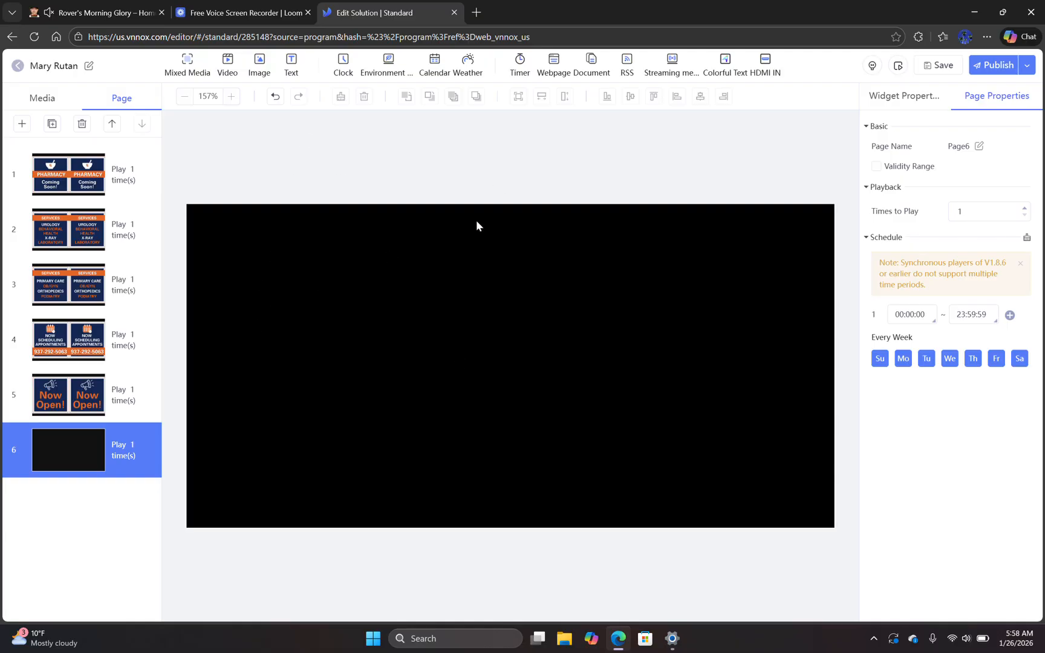
click(259, 60)
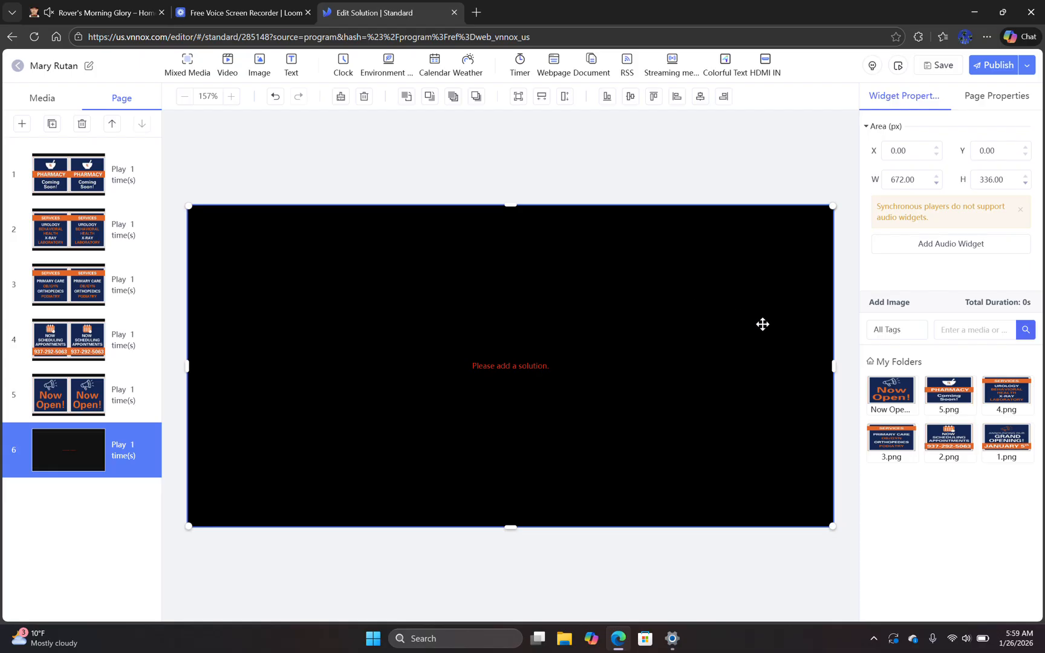
click(891, 397)
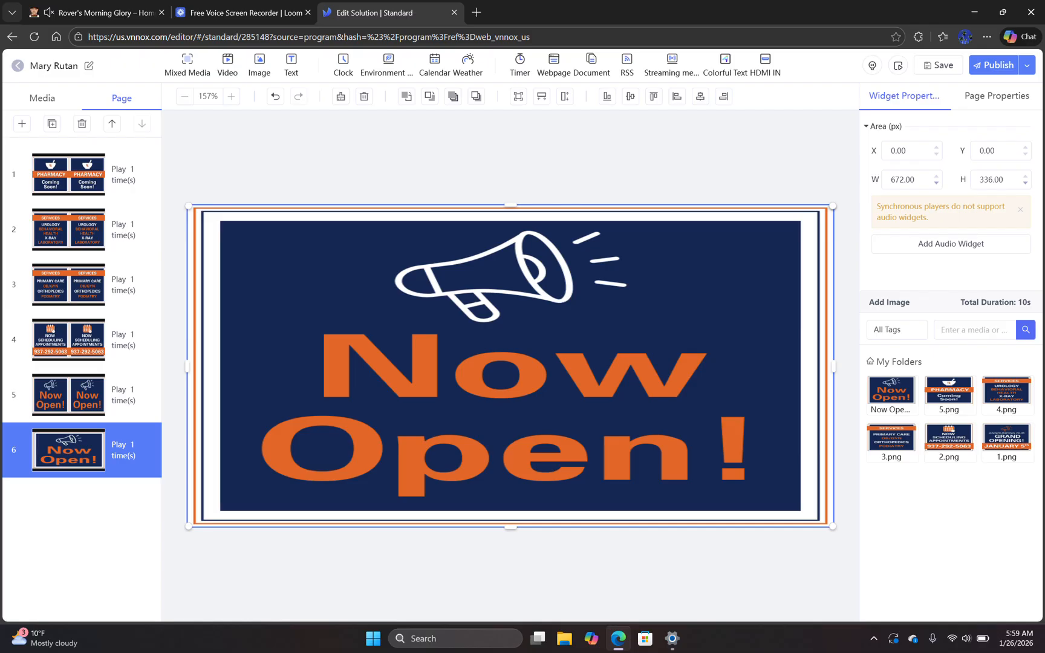
Set the Now Open image's width to 336 so it fills the left half of page 6
click(980, 179)
drag(980, 179, 1004, 180)
click(900, 180)
double_click(896, 180)
key(Right)
key(Return)
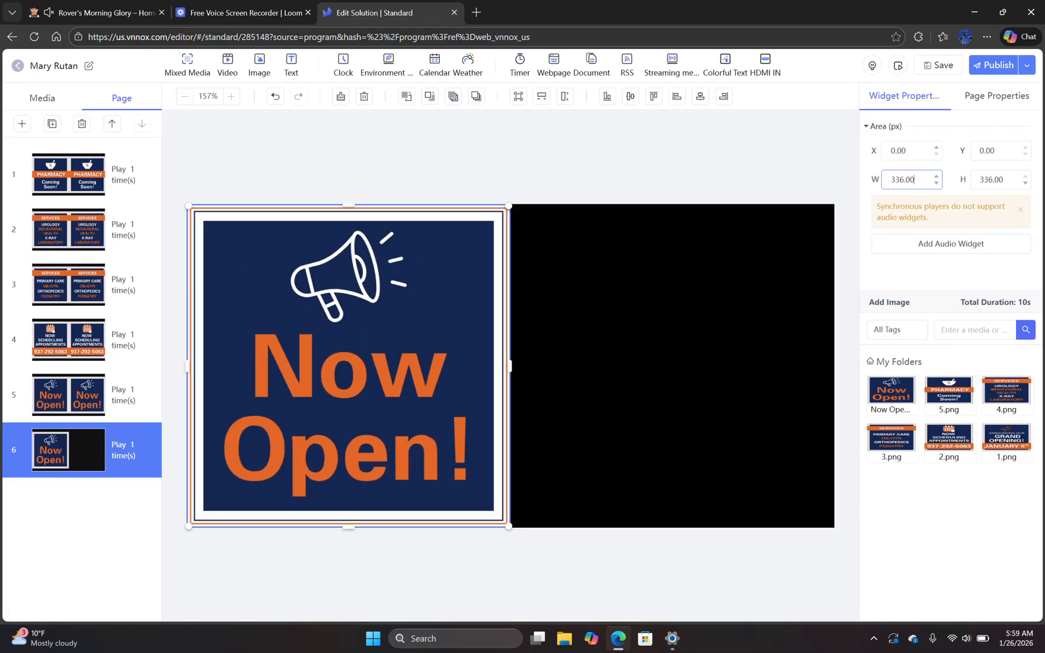
drag(434, 346, 390, 345)
Add a second image widget with the Now Open picture at X 336 and stretch it to a height of 336
click(260, 60)
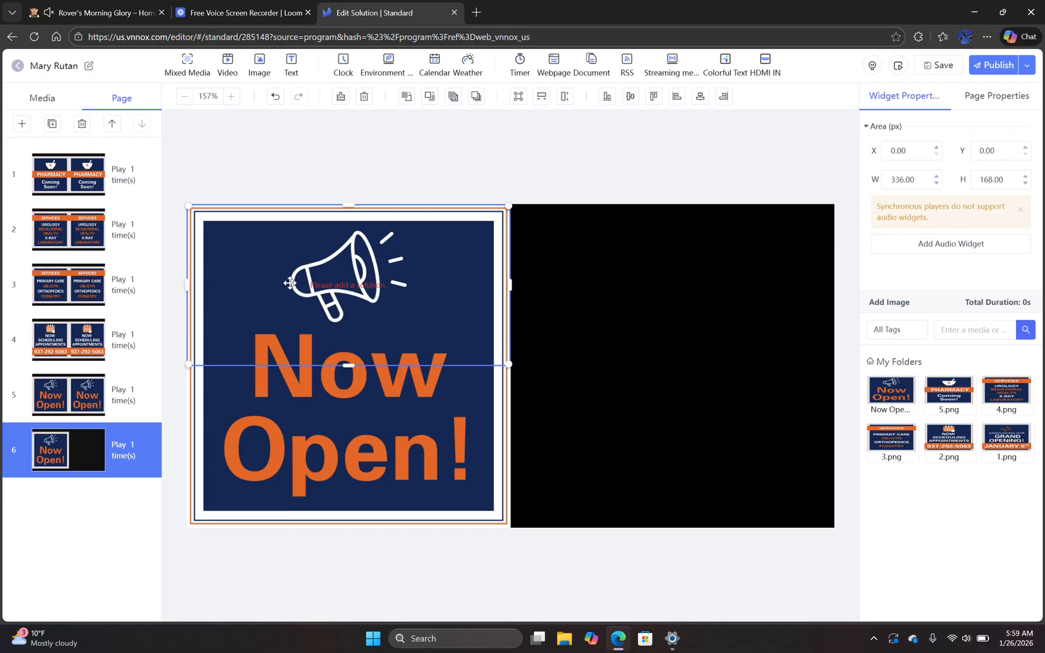
drag(290, 283, 639, 273)
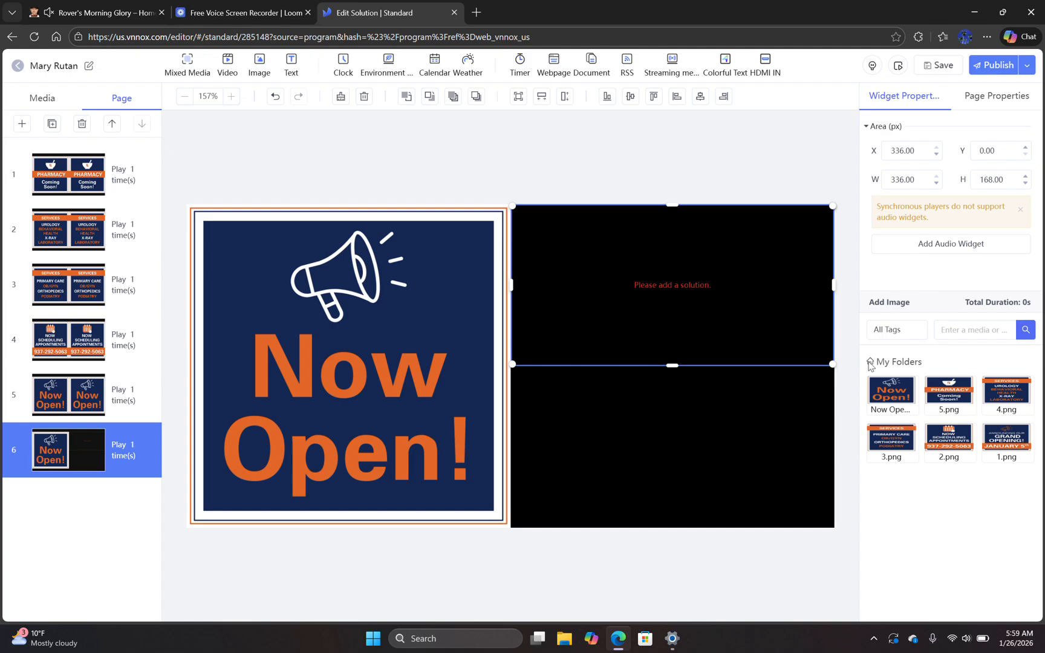
click(892, 391)
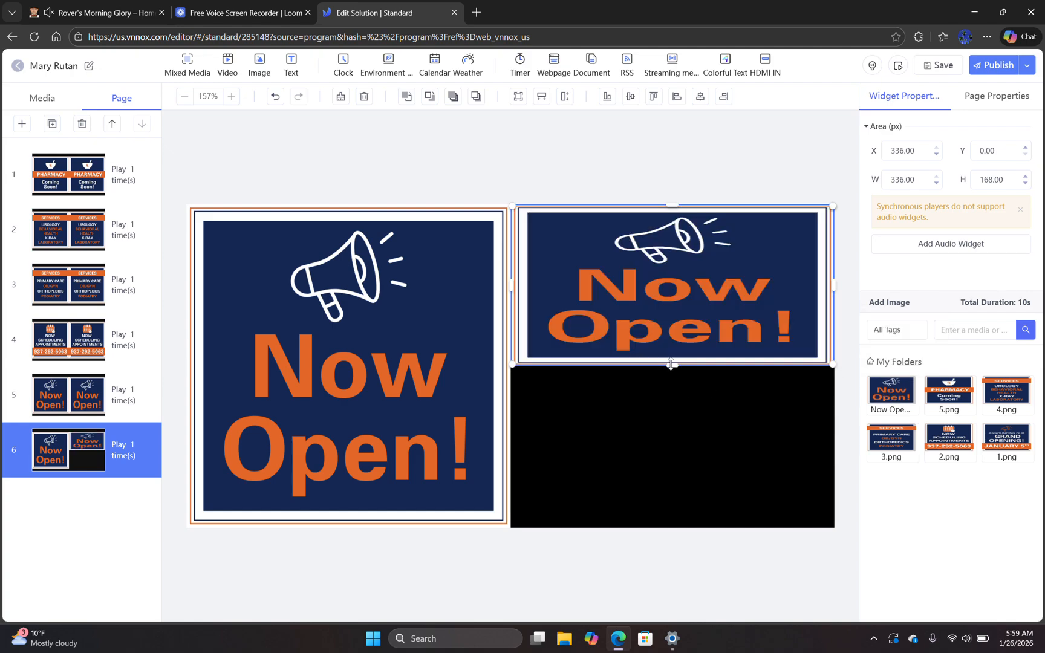
drag(674, 385, 677, 526)
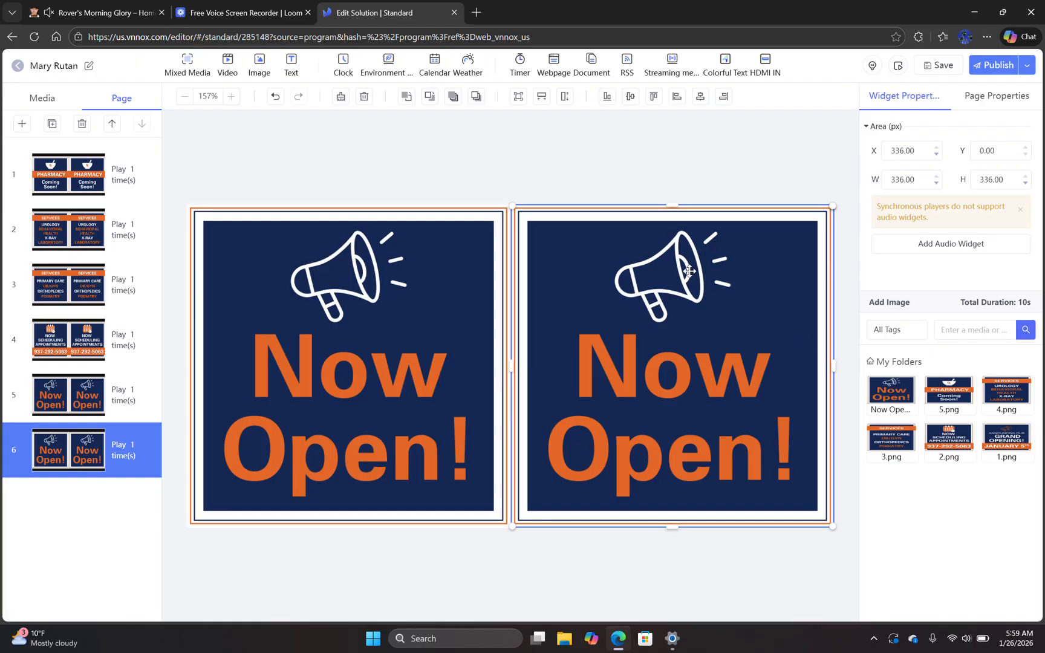
Replace the second Now Open image with a copy of the first one, positioned at X 336, Y 0
key(Delete)
click(629, 385)
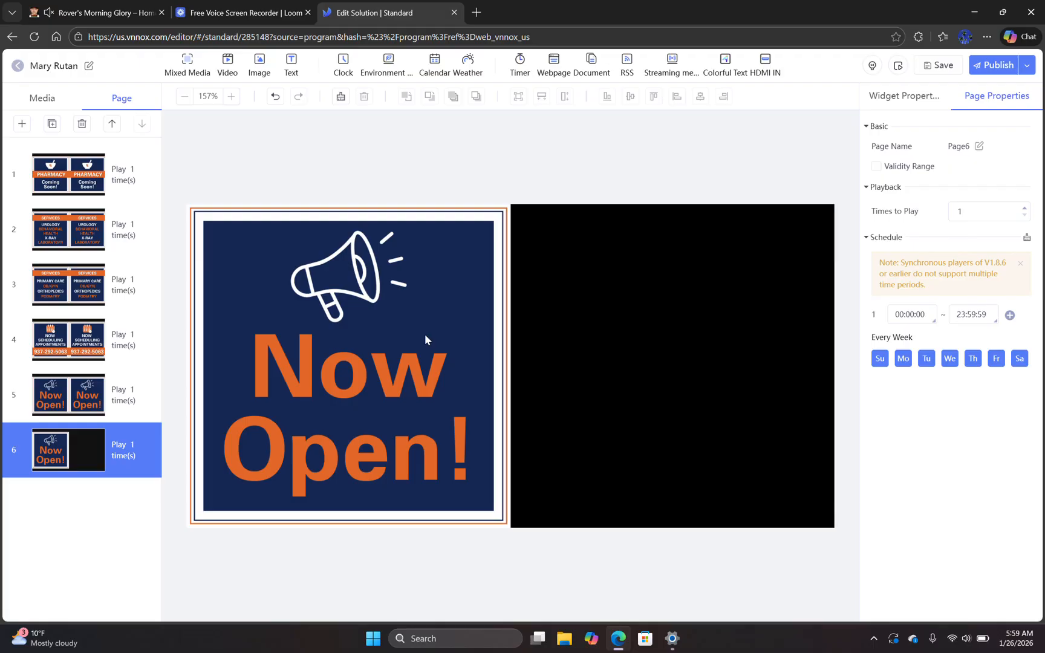
click(441, 339)
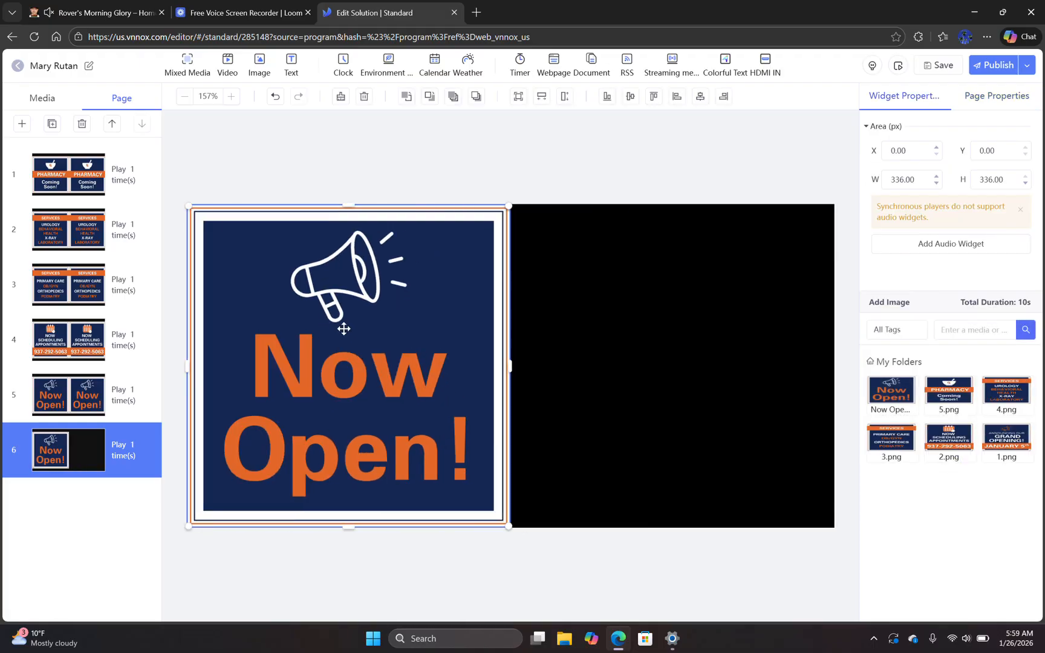
key(ctrl+c)
key(ctrl+v)
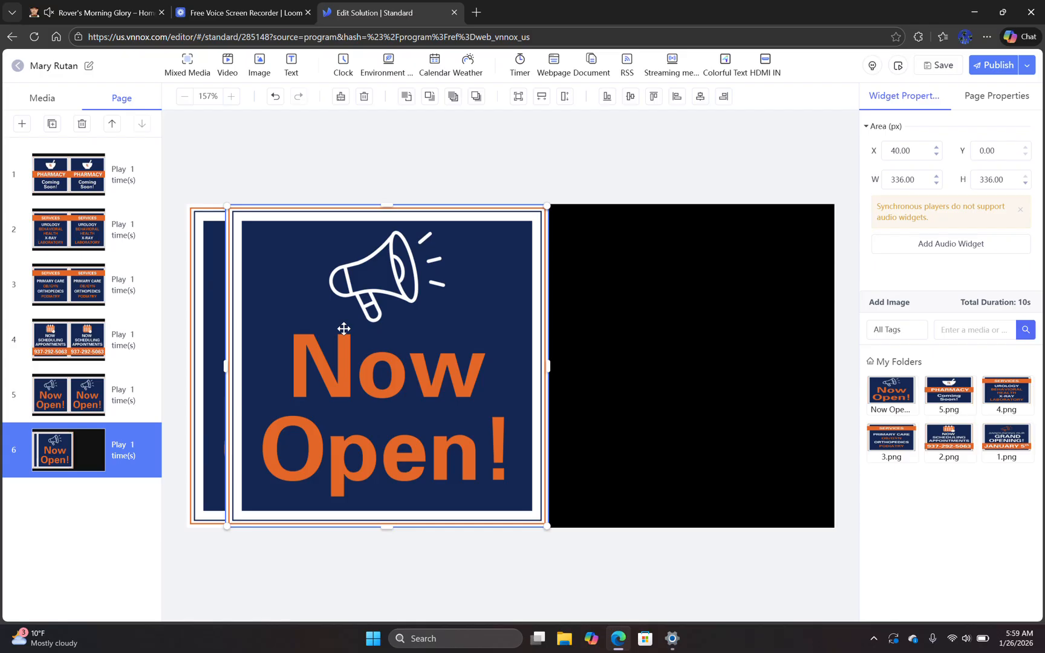
drag(420, 369, 694, 340)
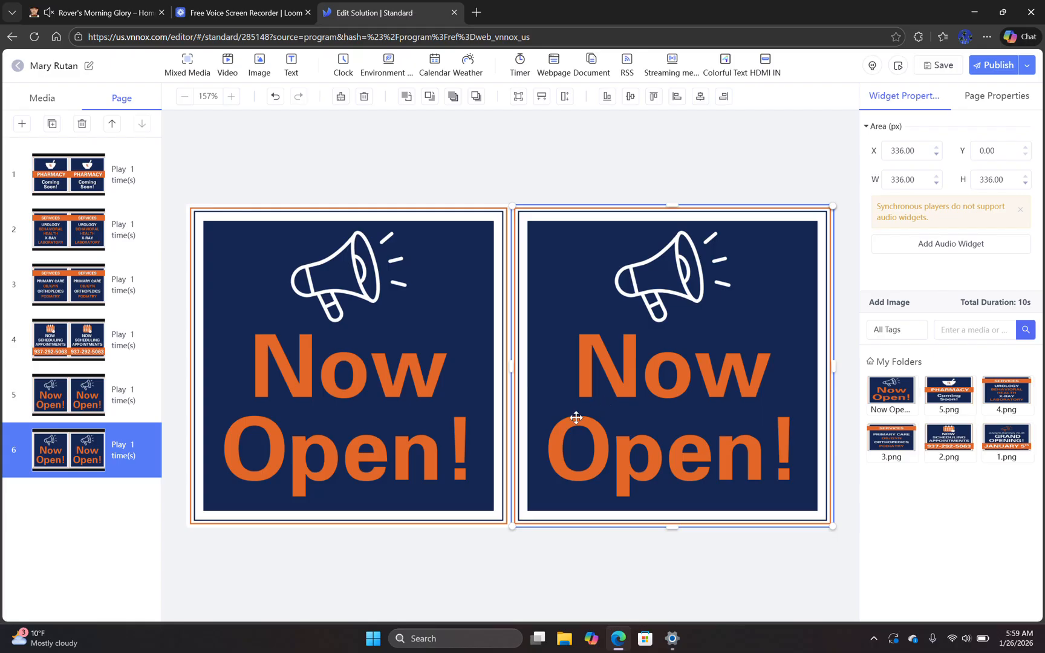
Shift the copied Now Open image to about X 320.76, overlapping the first one, and delete it
drag(684, 384, 669, 384)
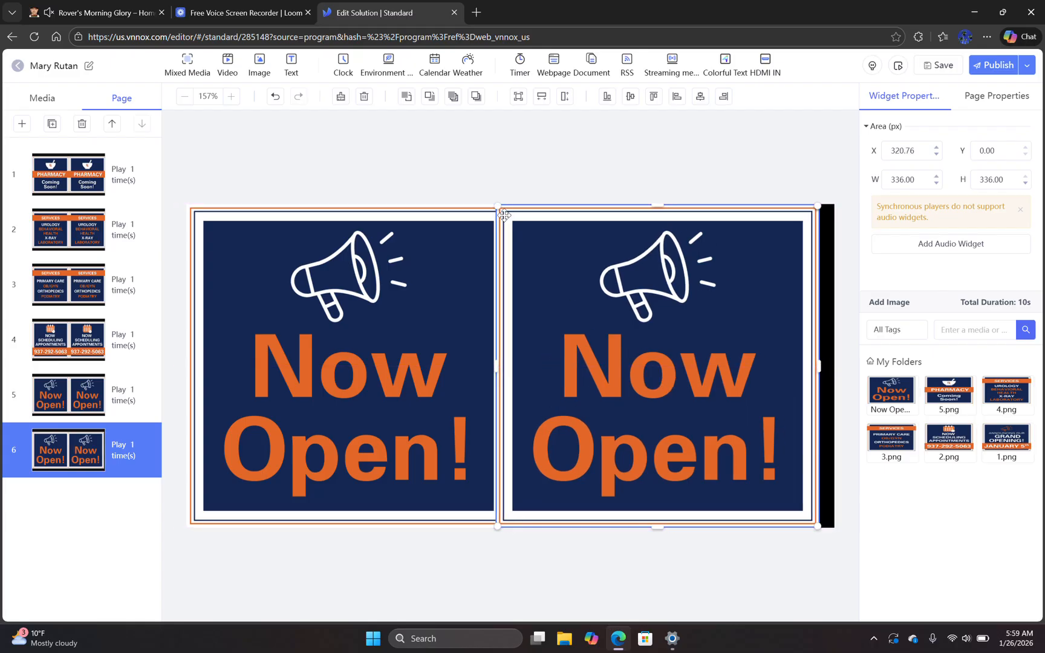
click(365, 96)
click(625, 381)
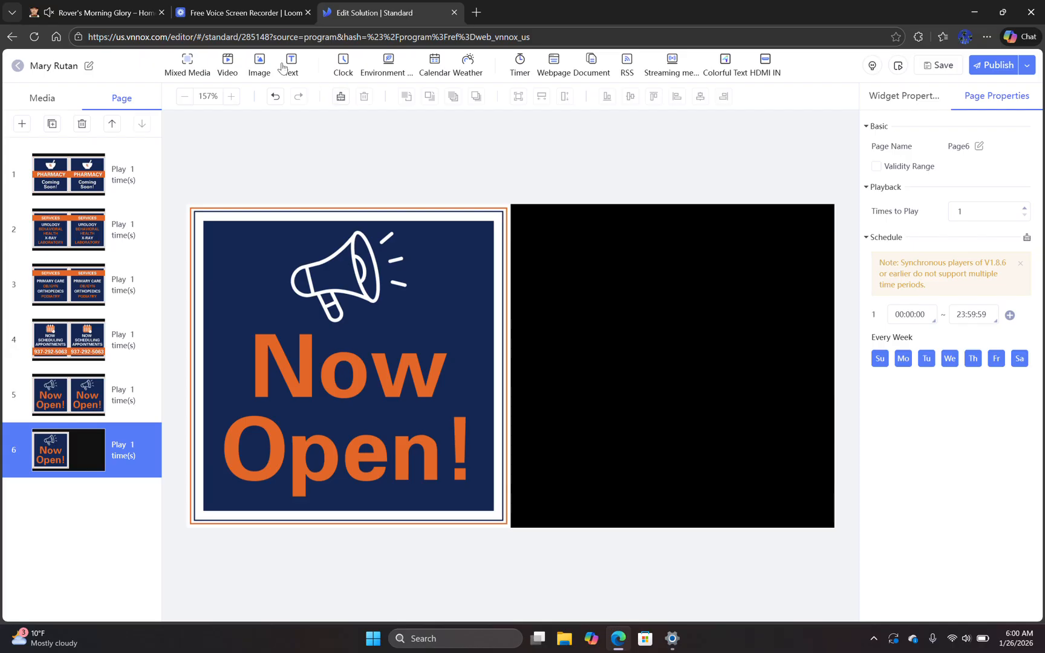
Add an image widget at X 336, Y 0 on page 6 with picture 5.png and stretch it to a height of 336
click(260, 64)
drag(323, 260, 727, 246)
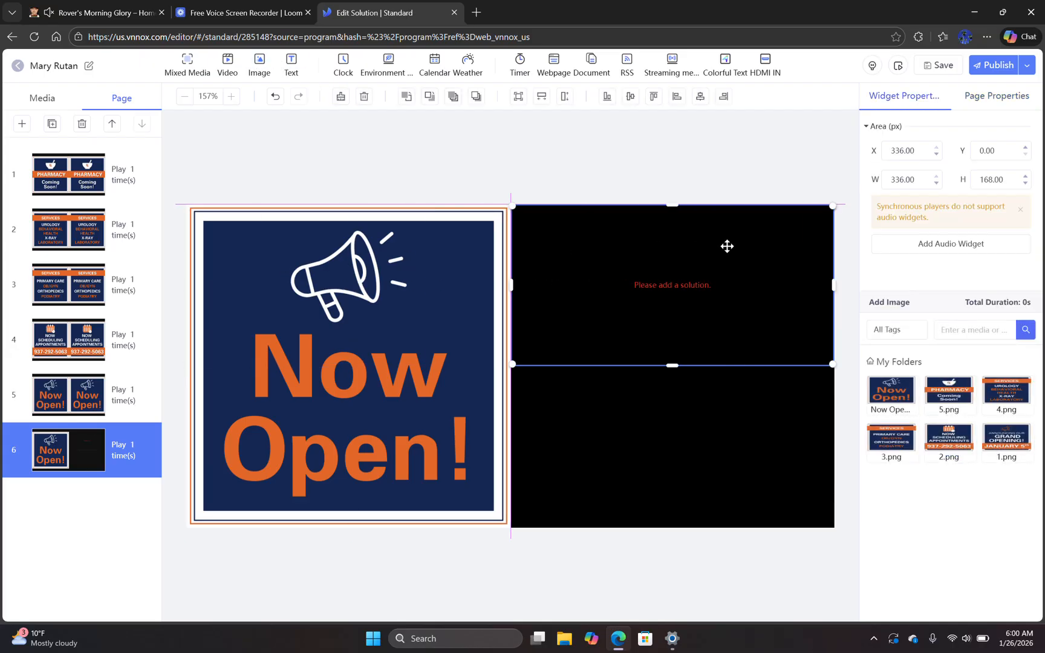
click(949, 390)
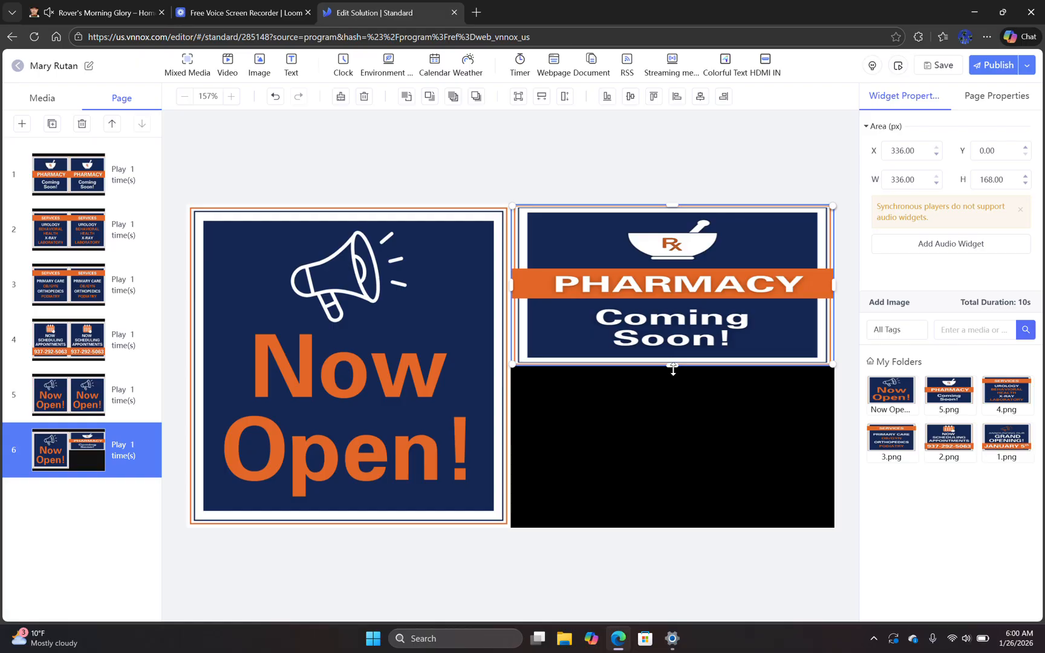
drag(673, 365, 673, 529)
Compare the position and size of the Now Open and Pharmacy images on page 6
click(387, 355)
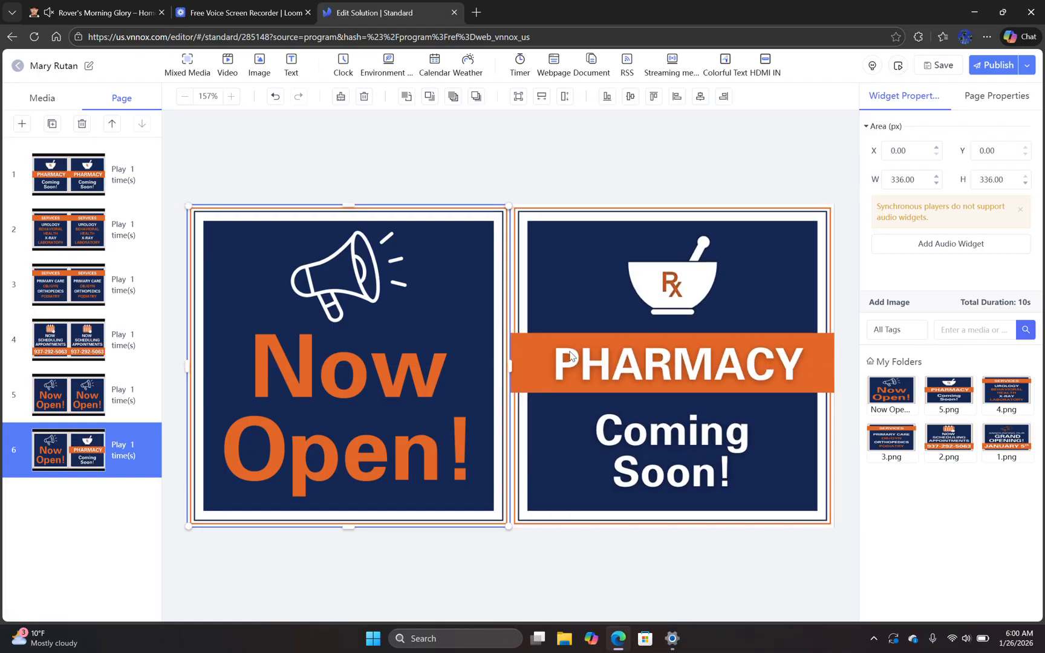
click(574, 357)
click(384, 333)
click(603, 350)
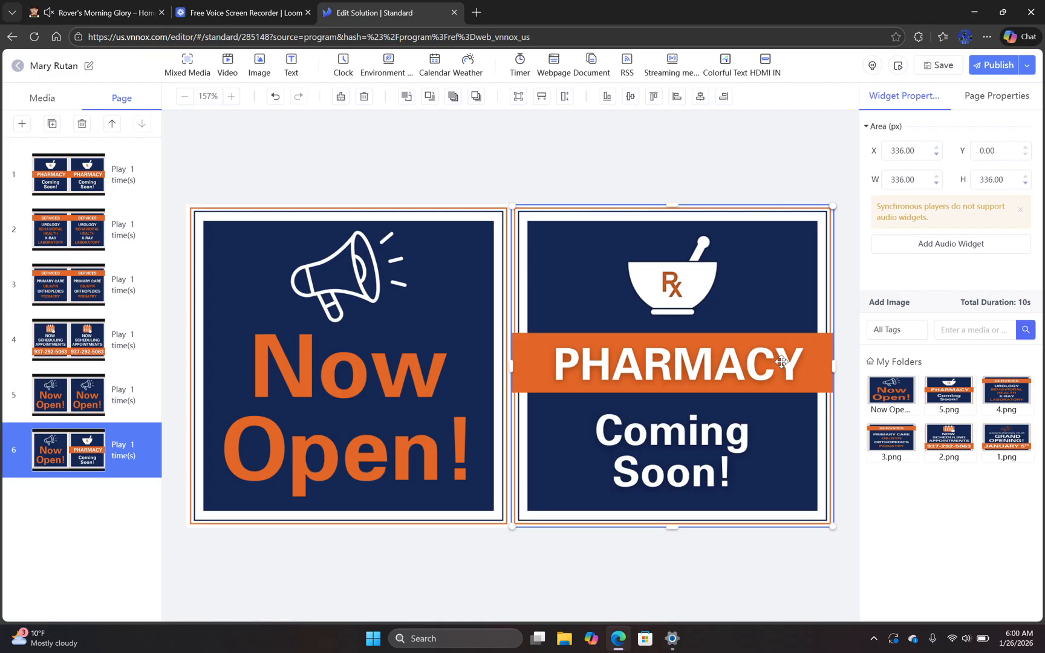
click(272, 290)
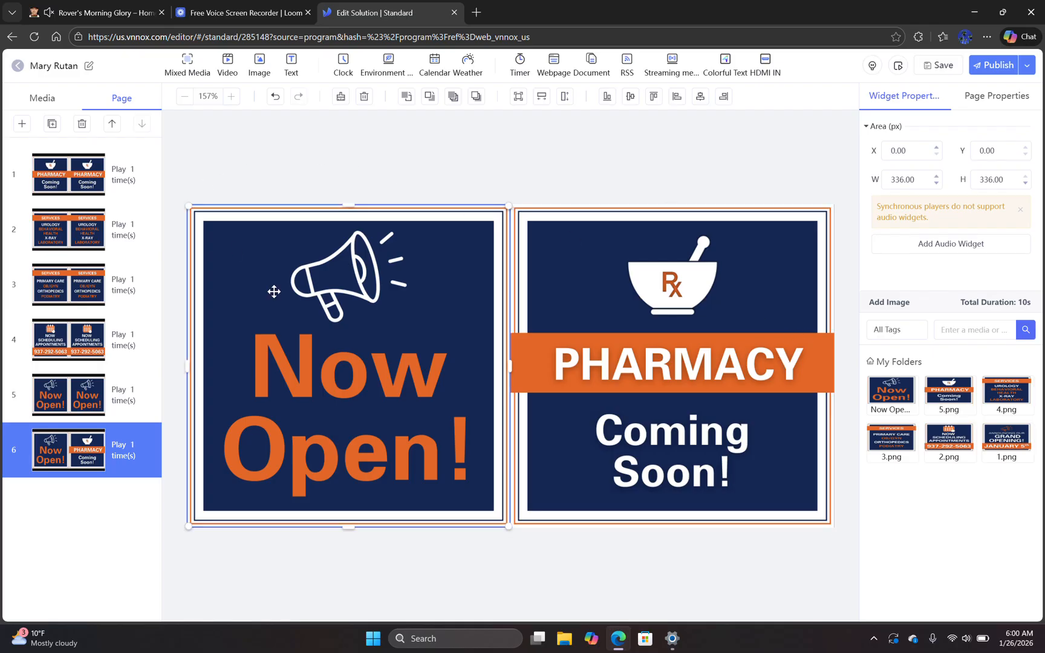
Compare the two-image layout of page 6 with that of page 5
click(41, 98)
click(101, 100)
click(96, 402)
click(84, 460)
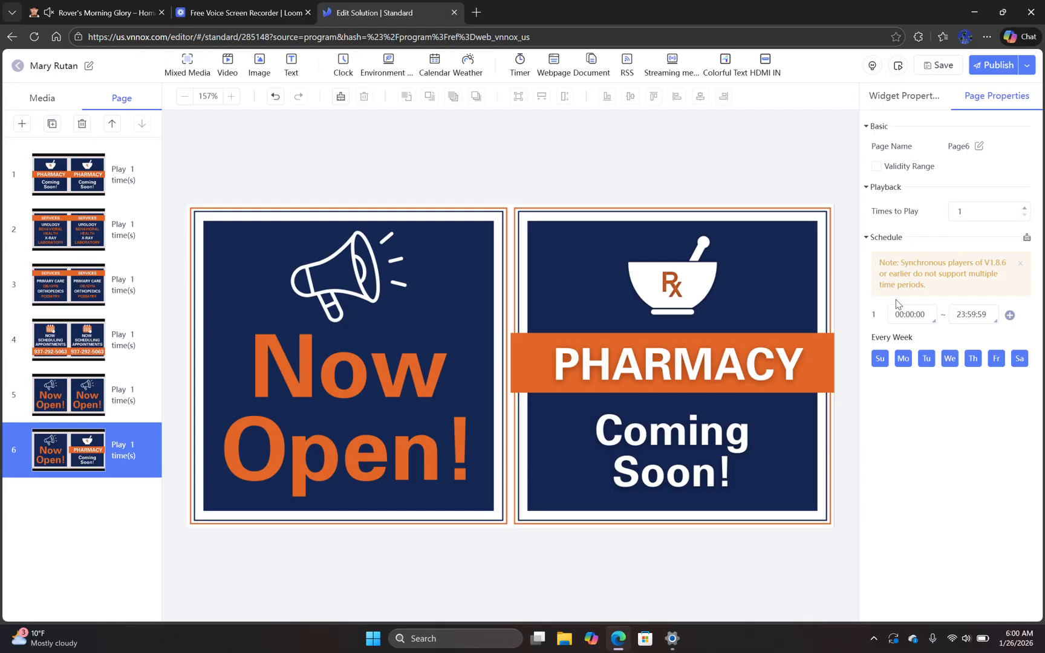
click(690, 344)
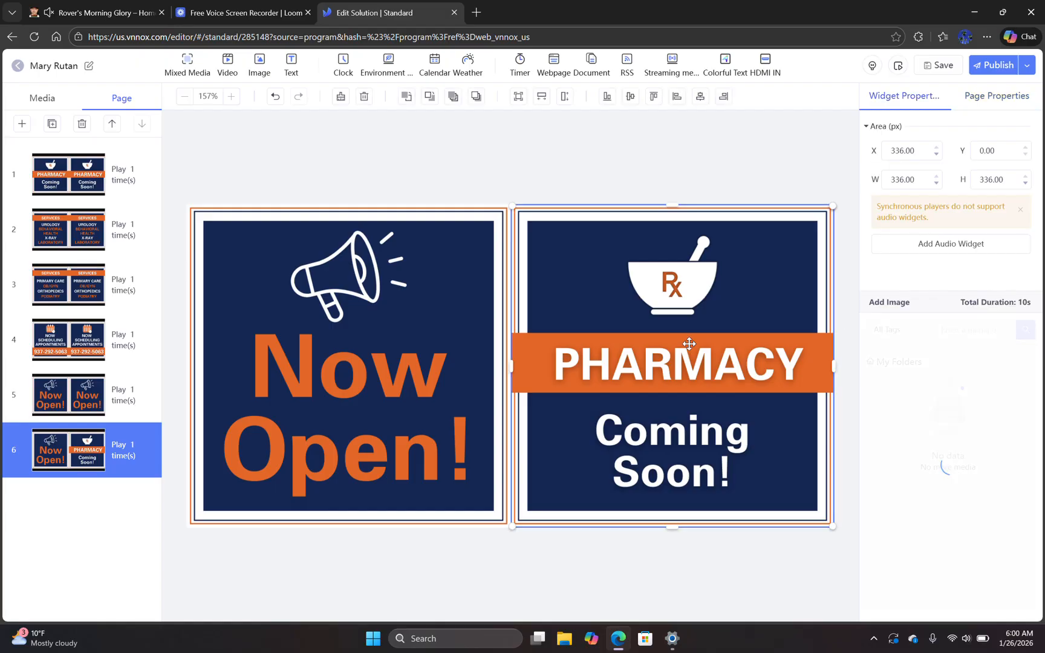
click(76, 398)
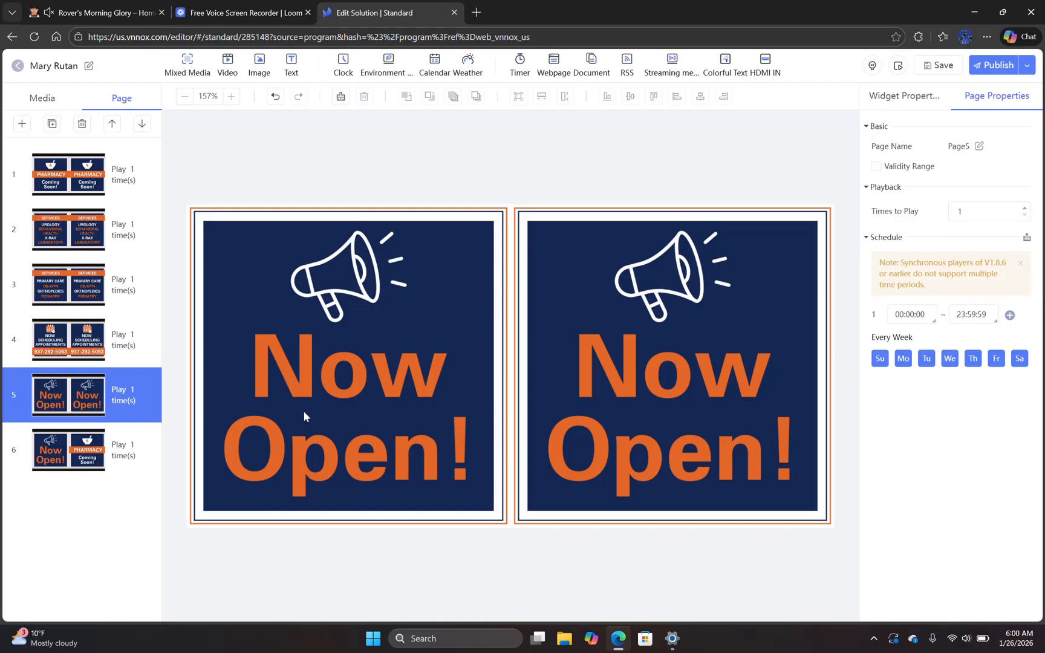
click(609, 380)
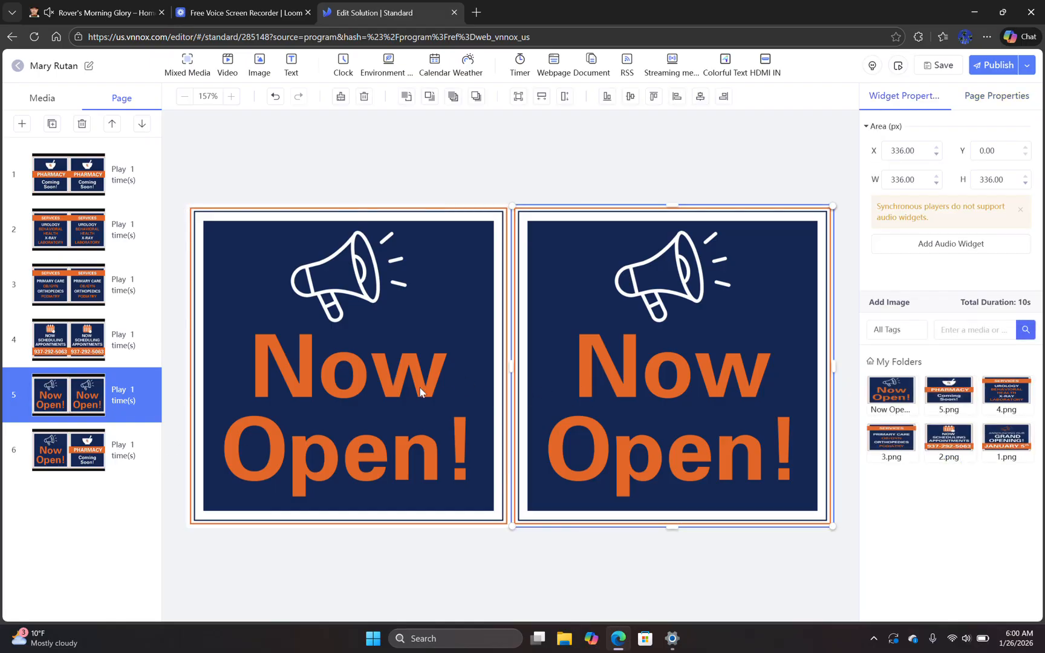
click(57, 451)
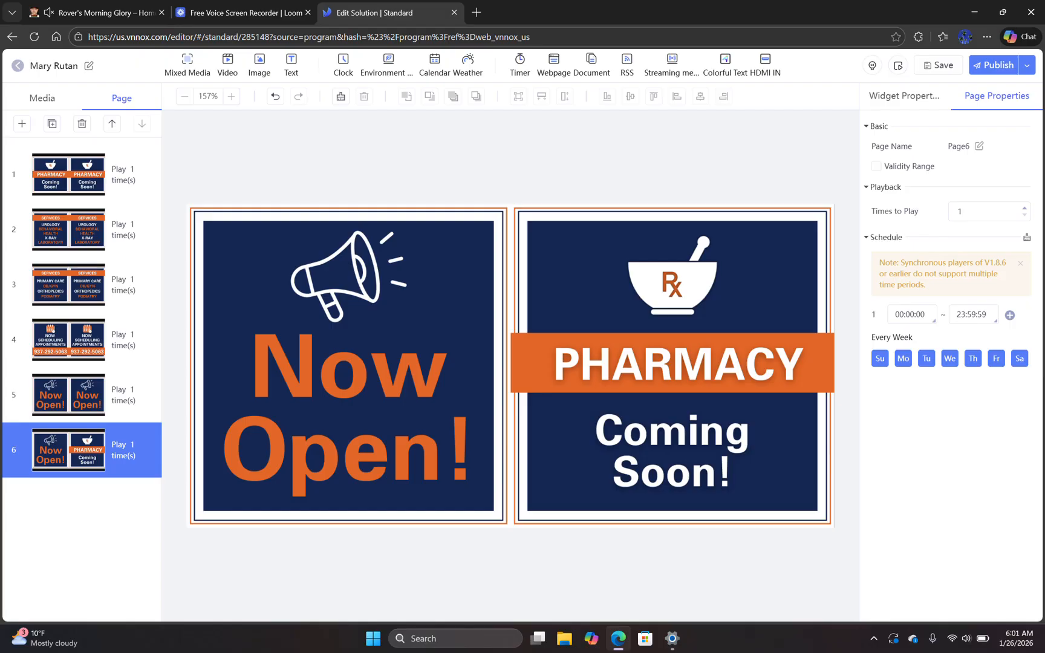
Turn on the validity range for page 6 and limit its weekly schedule to Monday, Wednesday and Friday
click(878, 167)
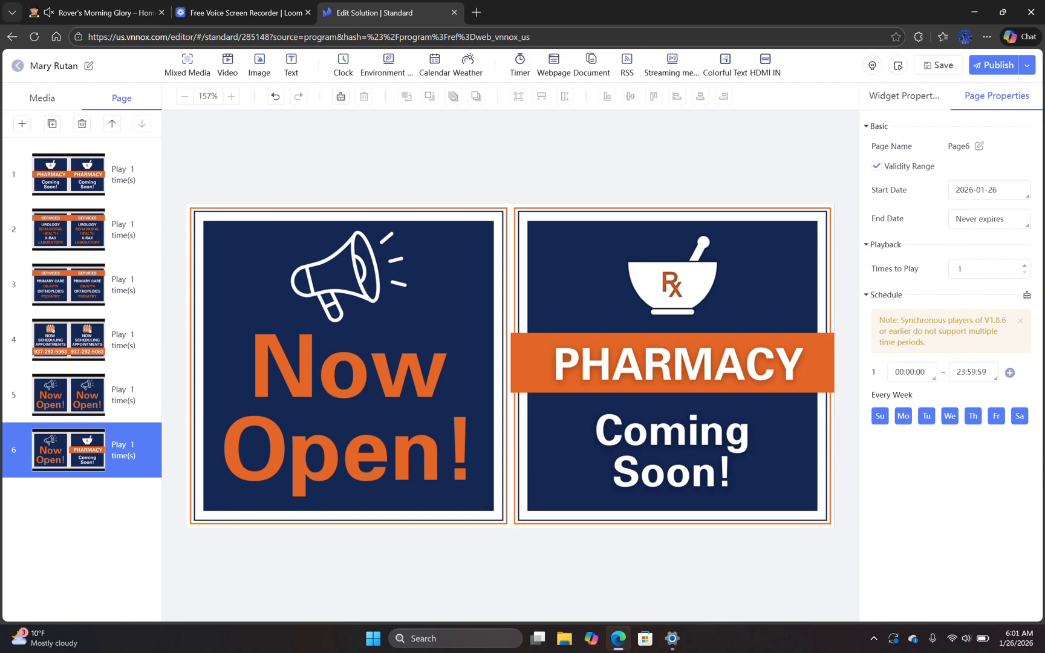
click(880, 416)
click(927, 416)
click(975, 417)
click(1019, 417)
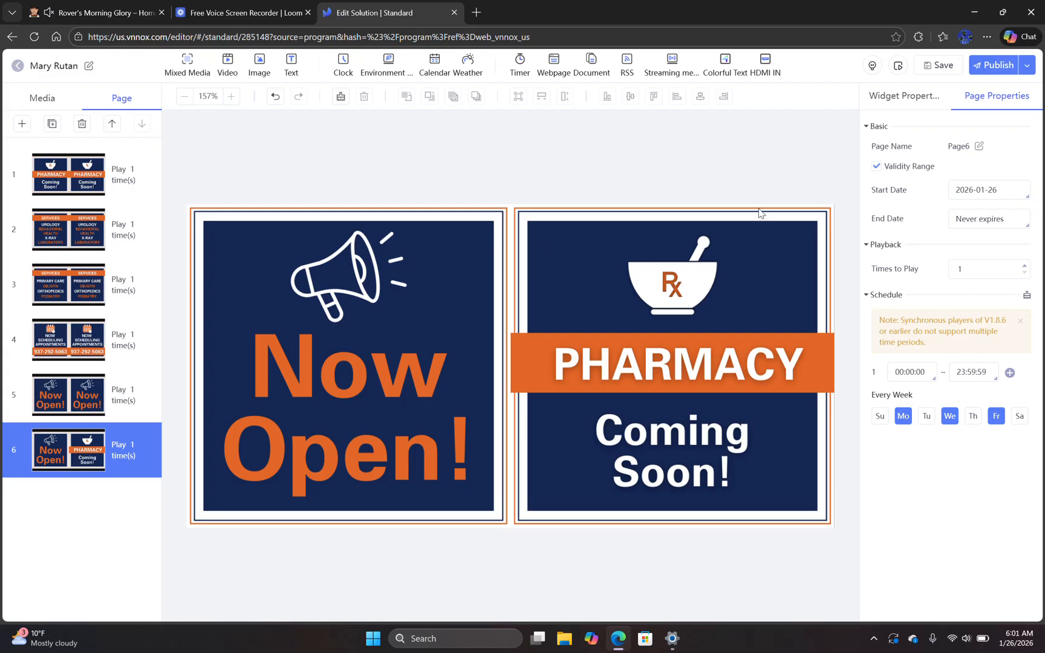
Remove Monday and Wednesday from page 6's schedule, leaving only Friday, and switch its validity range off and on again
click(876, 167)
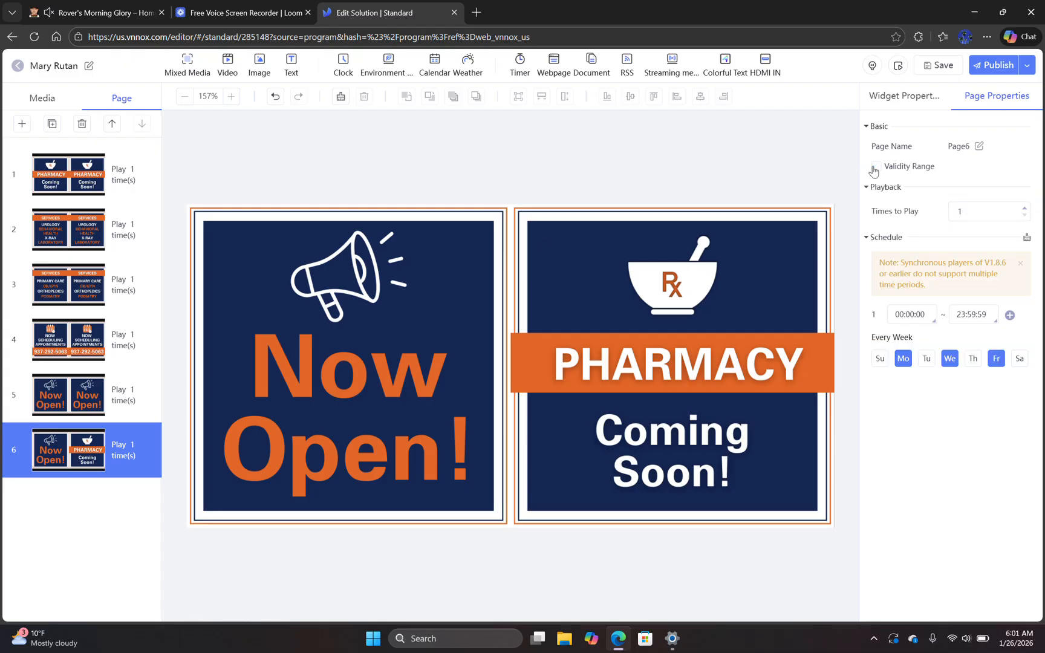
click(904, 357)
click(950, 359)
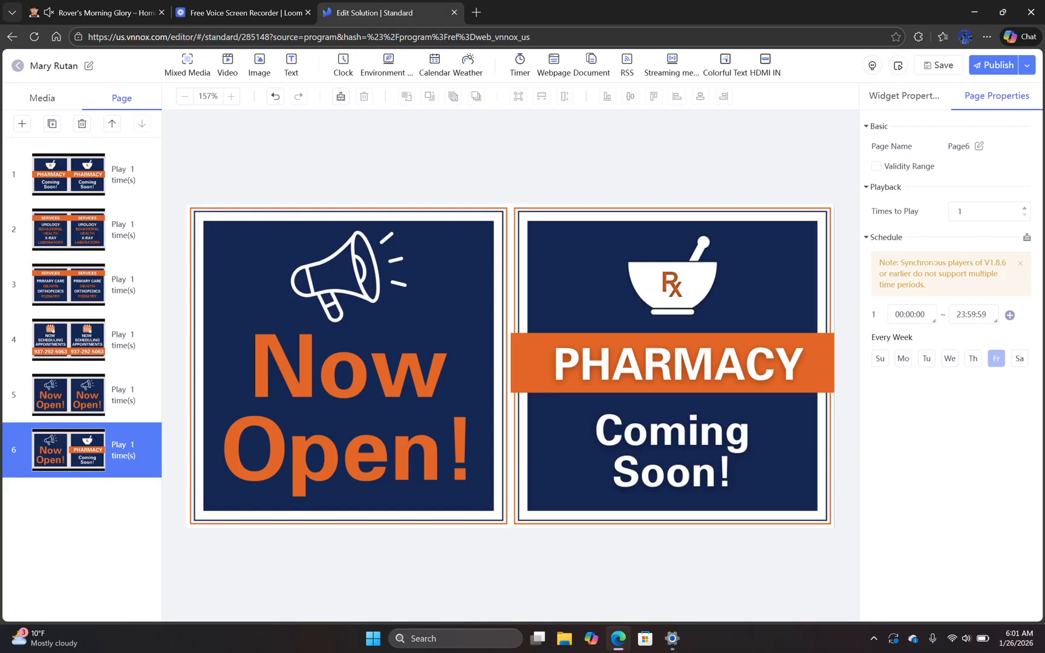
click(877, 166)
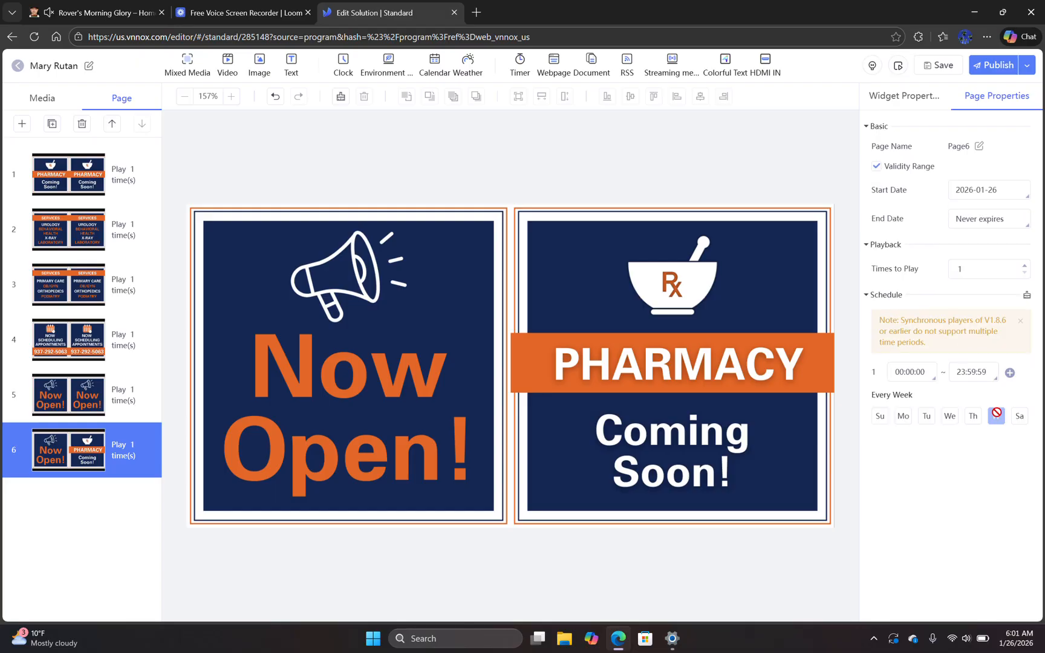
Delete page 6 from the solution
click(82, 124)
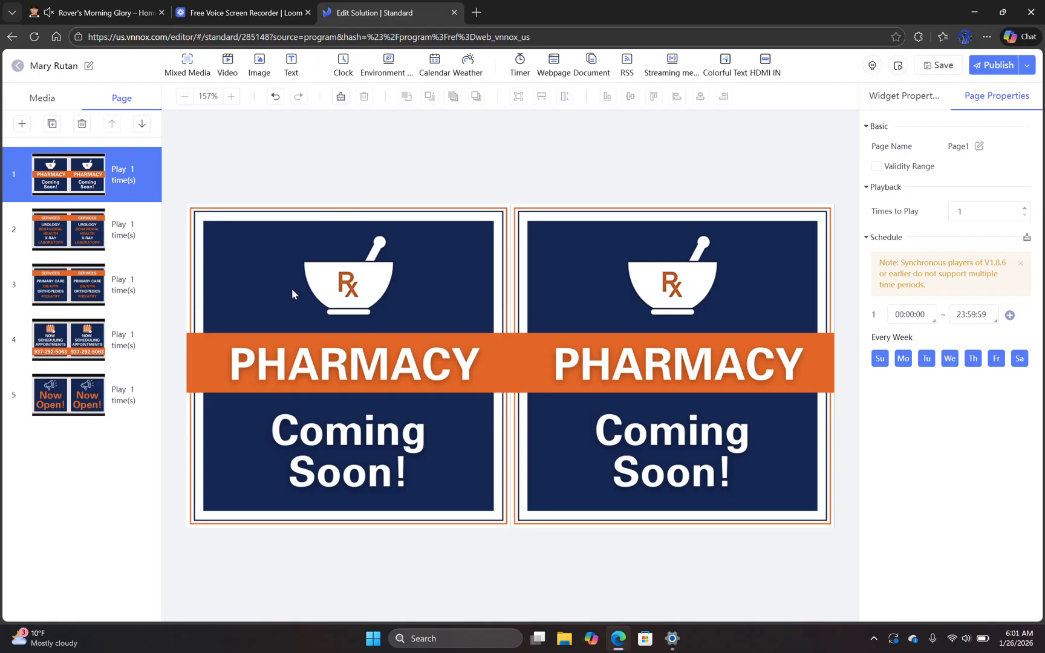
Look through the five remaining pages and the two images placed side by side on page 1
click(118, 233)
click(103, 306)
click(97, 339)
click(88, 381)
click(128, 164)
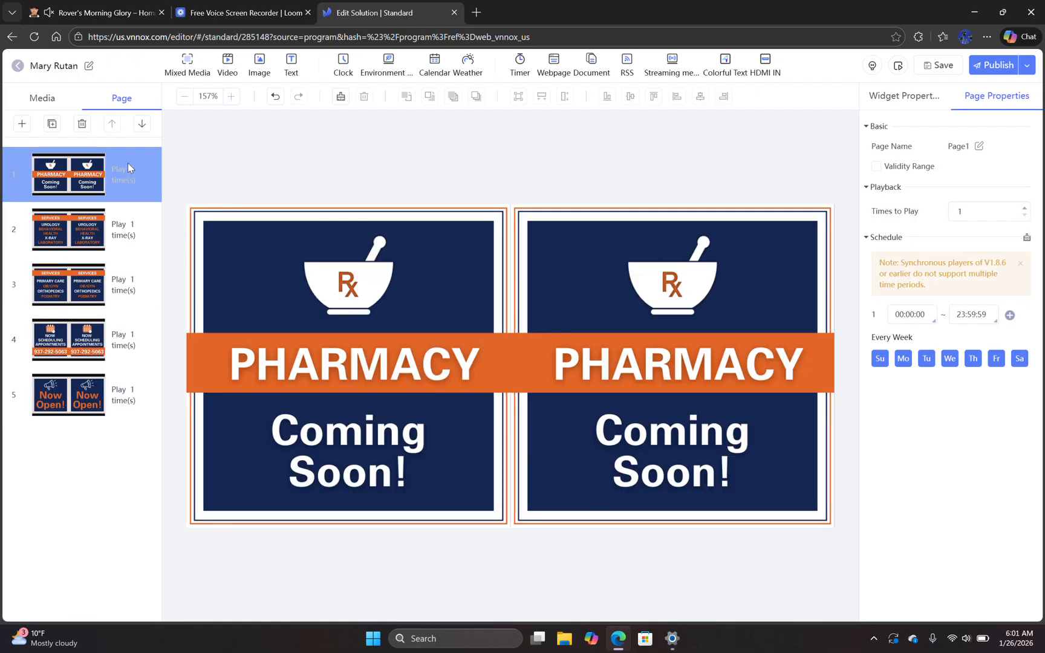
click(278, 283)
click(623, 299)
click(85, 242)
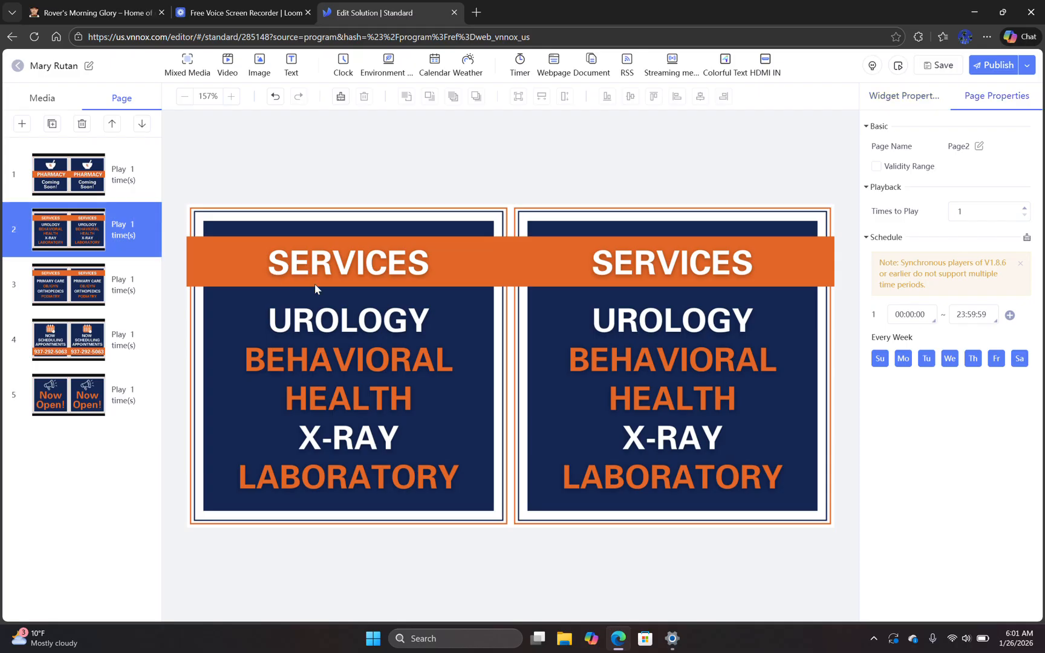
Check the total duration of each of the two Pharmacy images on page 1
click(100, 174)
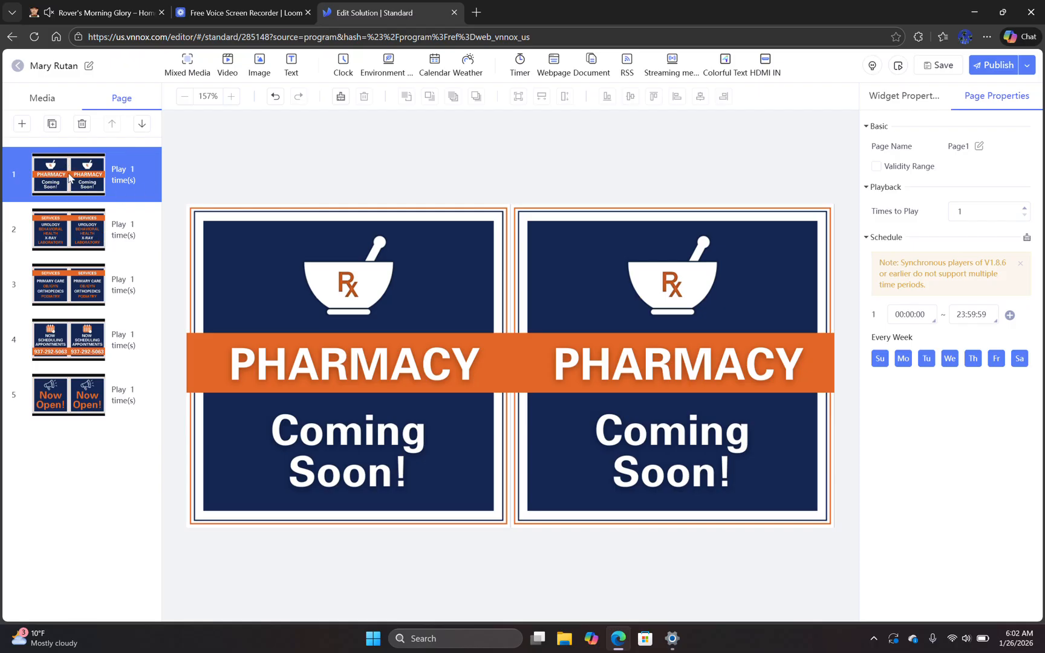
click(360, 282)
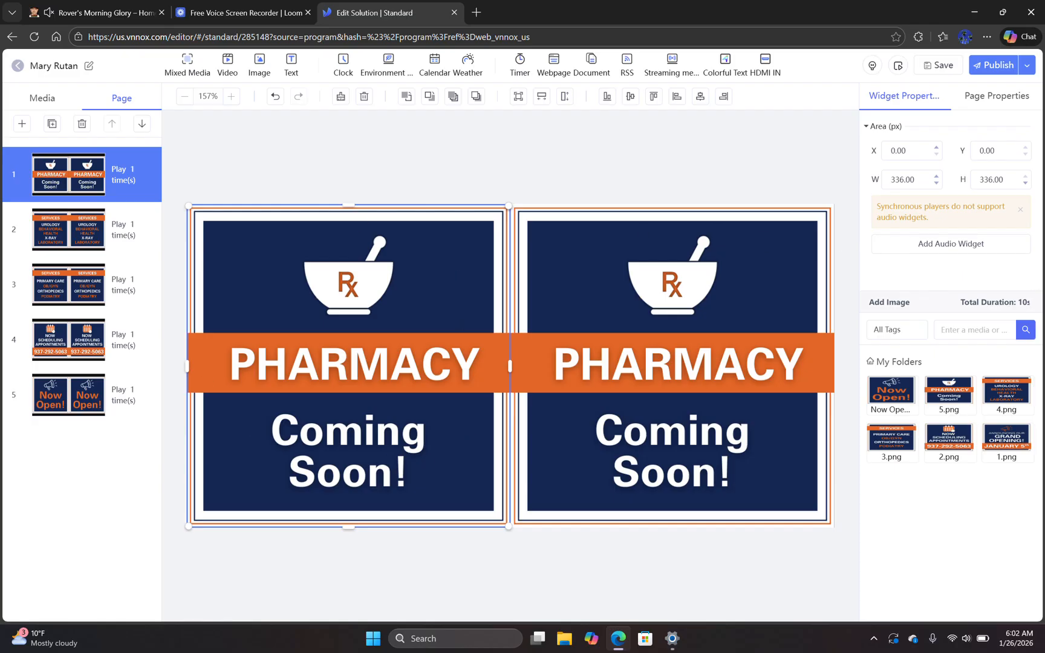
drag(1032, 302, 962, 314)
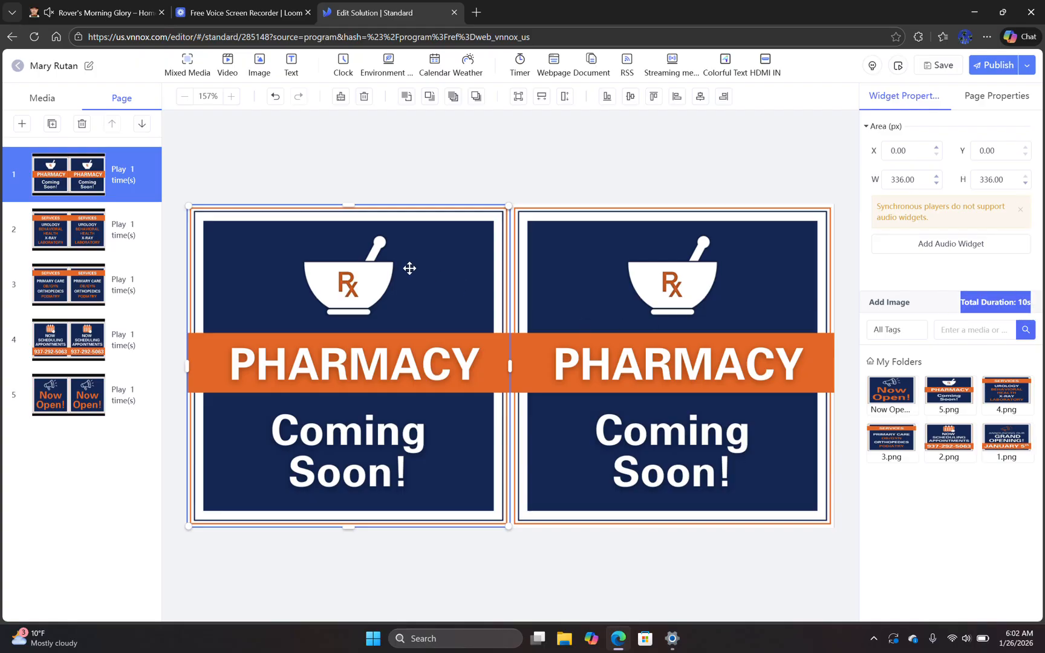
click(667, 323)
click(989, 312)
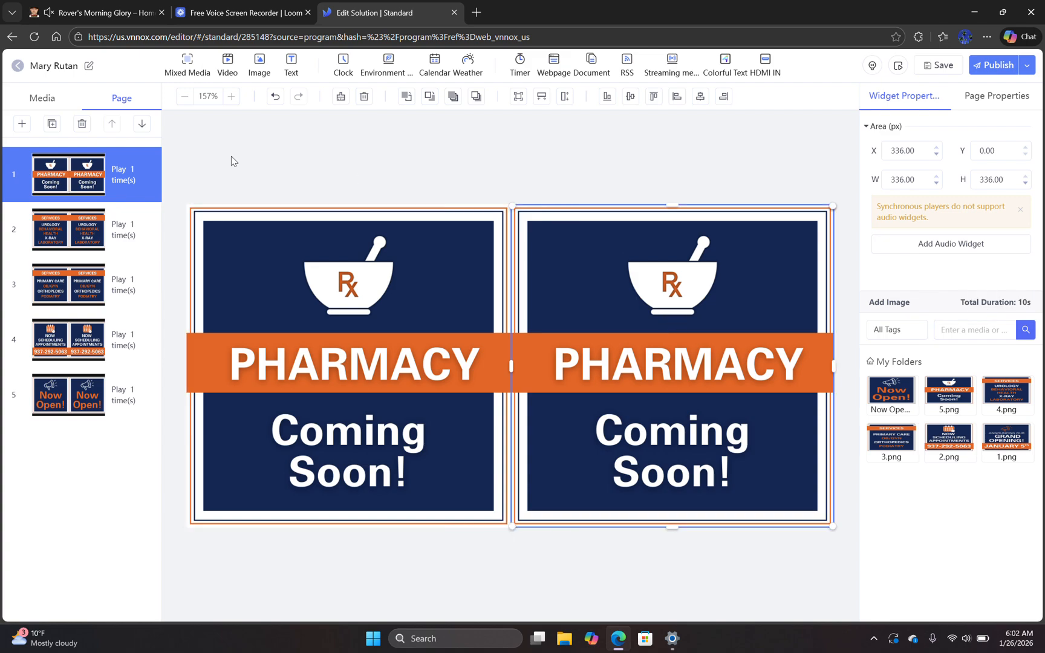
Show page 1's media list and examine the playback duration of 5.png under Image2 and Image1
click(53, 99)
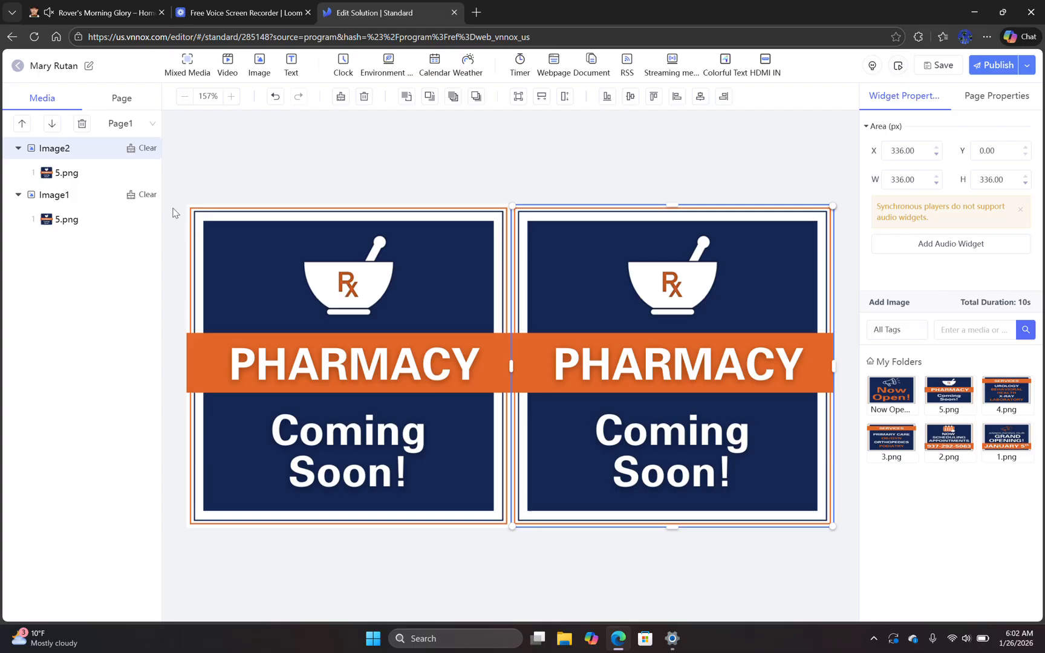
click(65, 173)
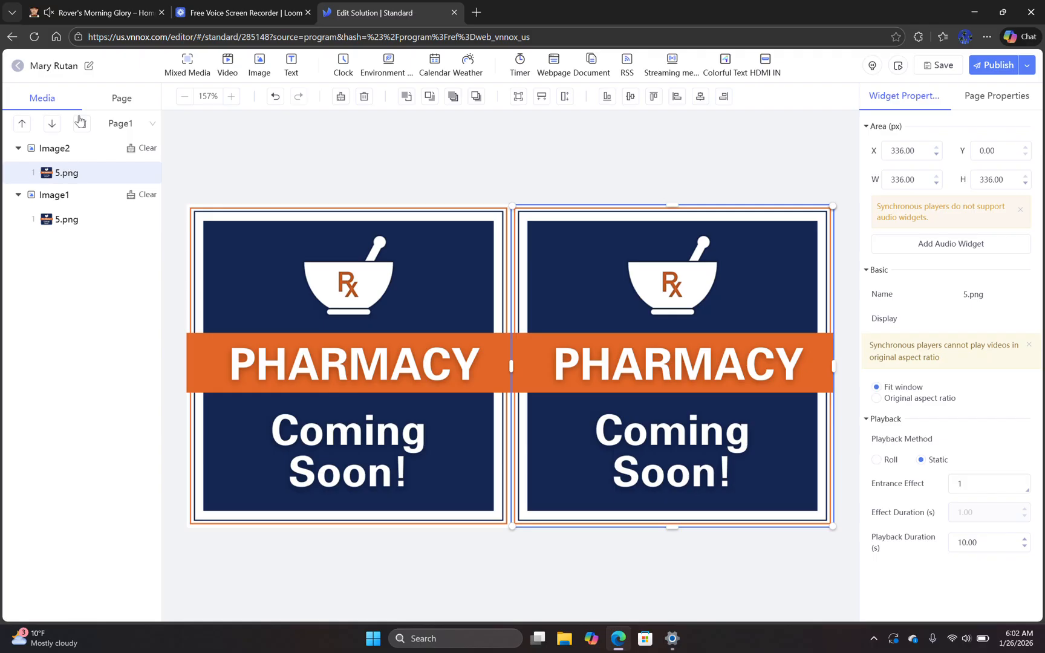
double_click(52, 103)
click(131, 103)
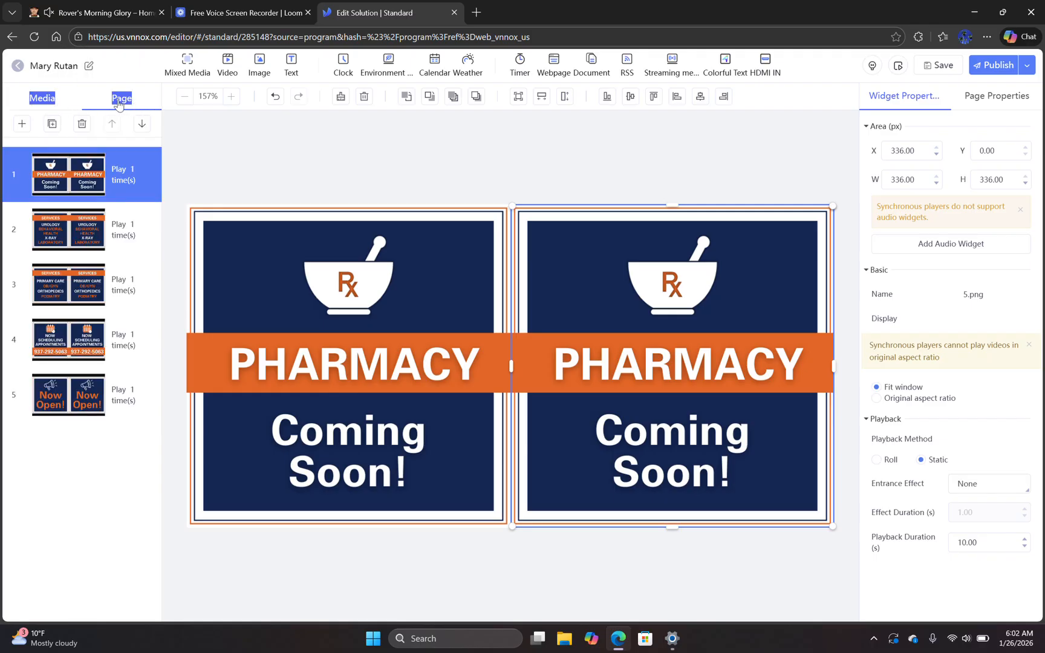
click(47, 100)
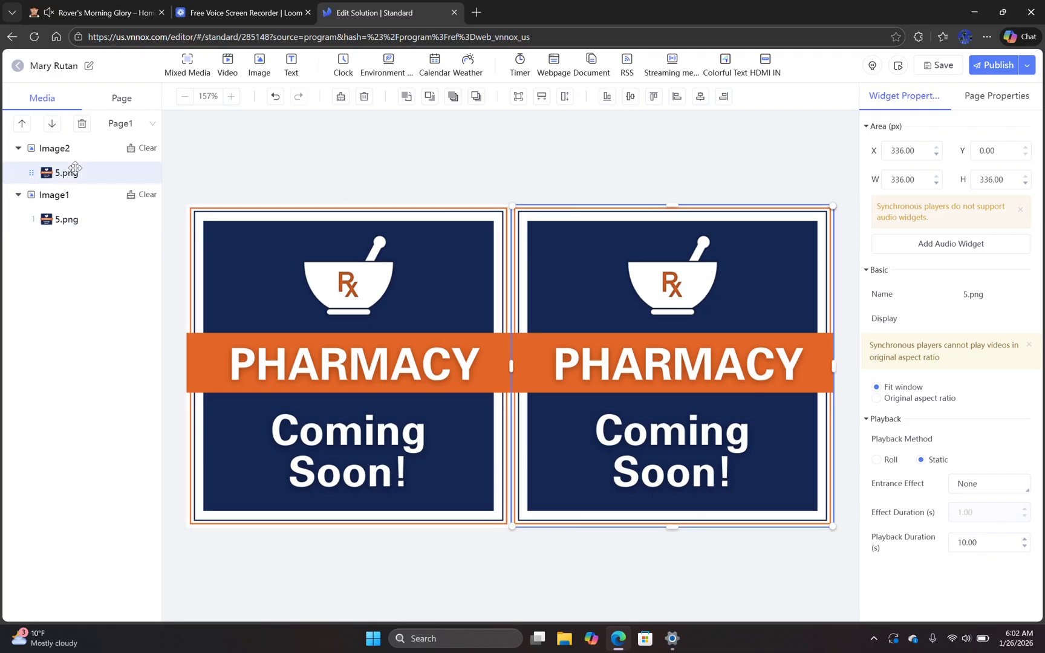
click(79, 219)
click(79, 176)
click(80, 222)
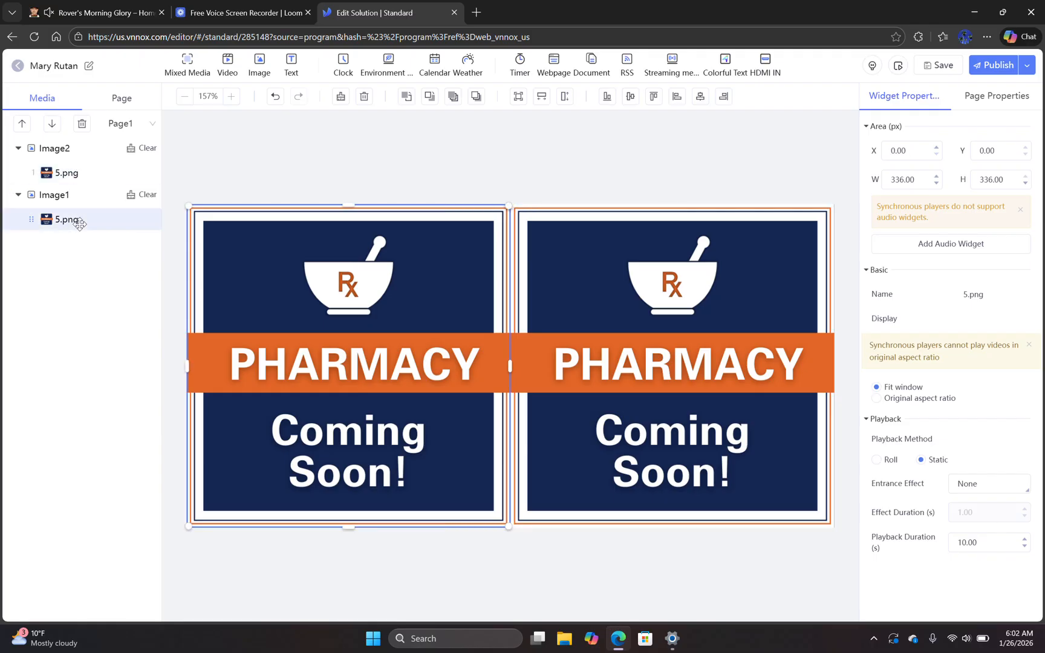
click(82, 172)
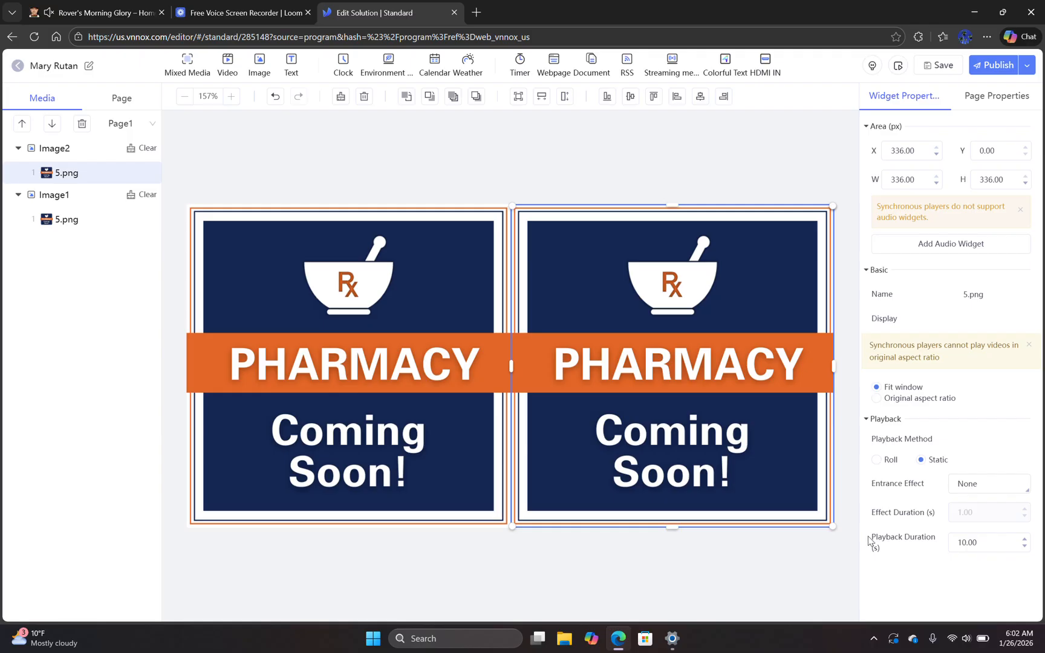
drag(872, 539, 881, 549)
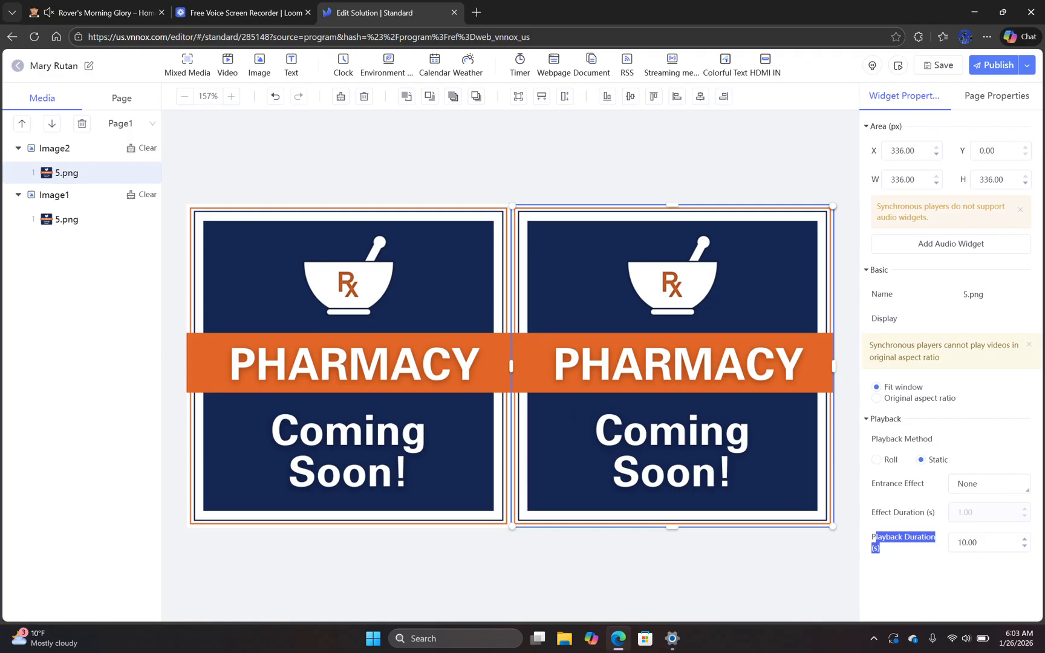
Compare the playback settings of the 5.png entries under Image1 and Image2 on page 1
click(87, 219)
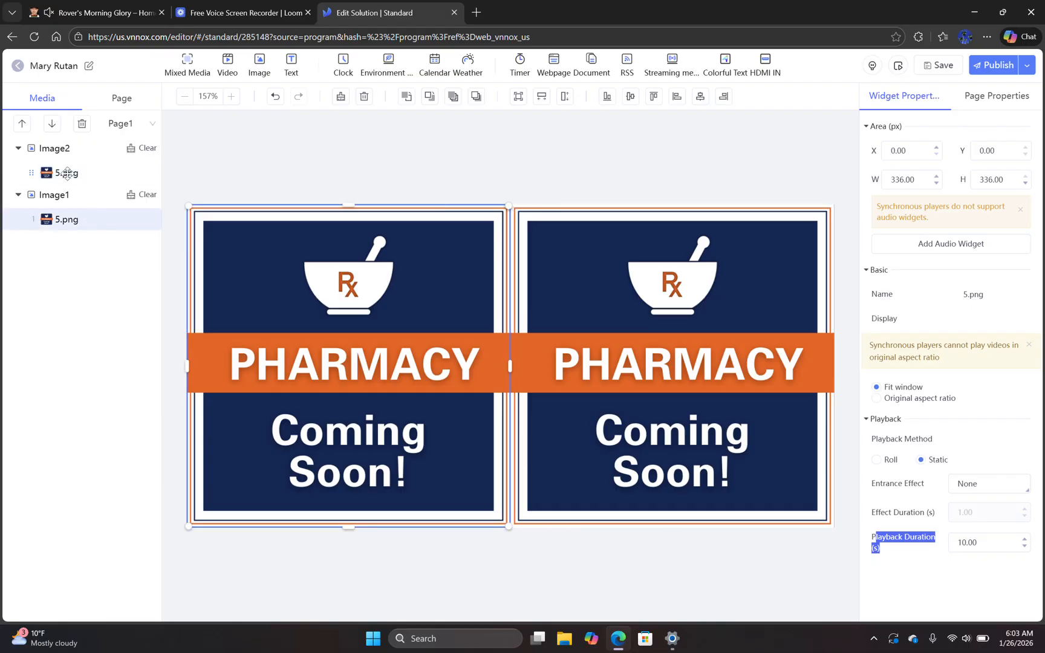
click(68, 175)
click(78, 218)
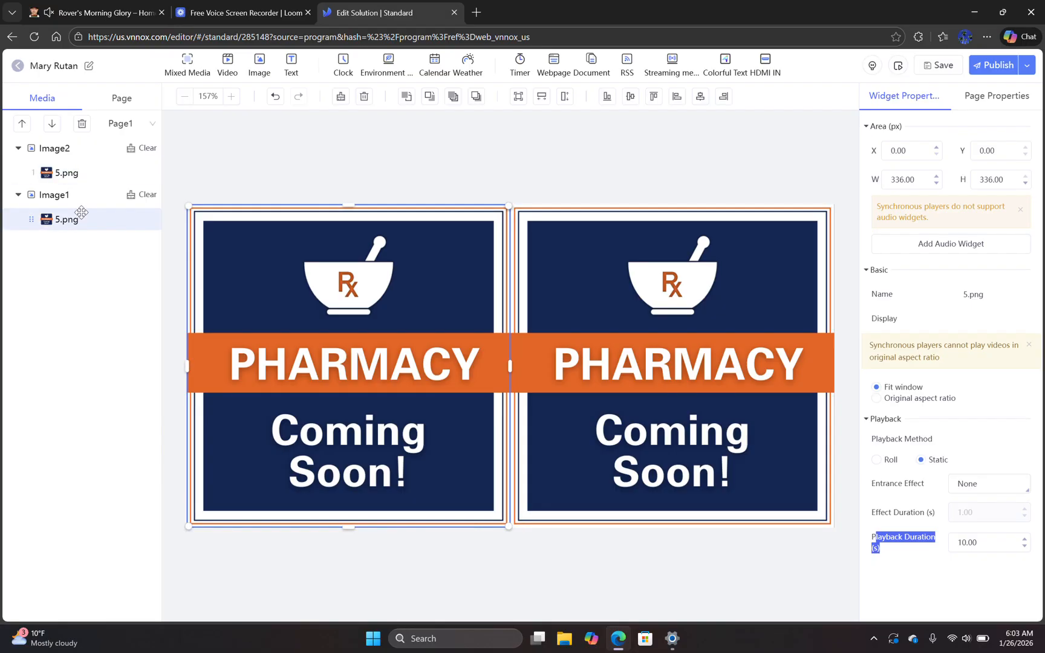
click(69, 172)
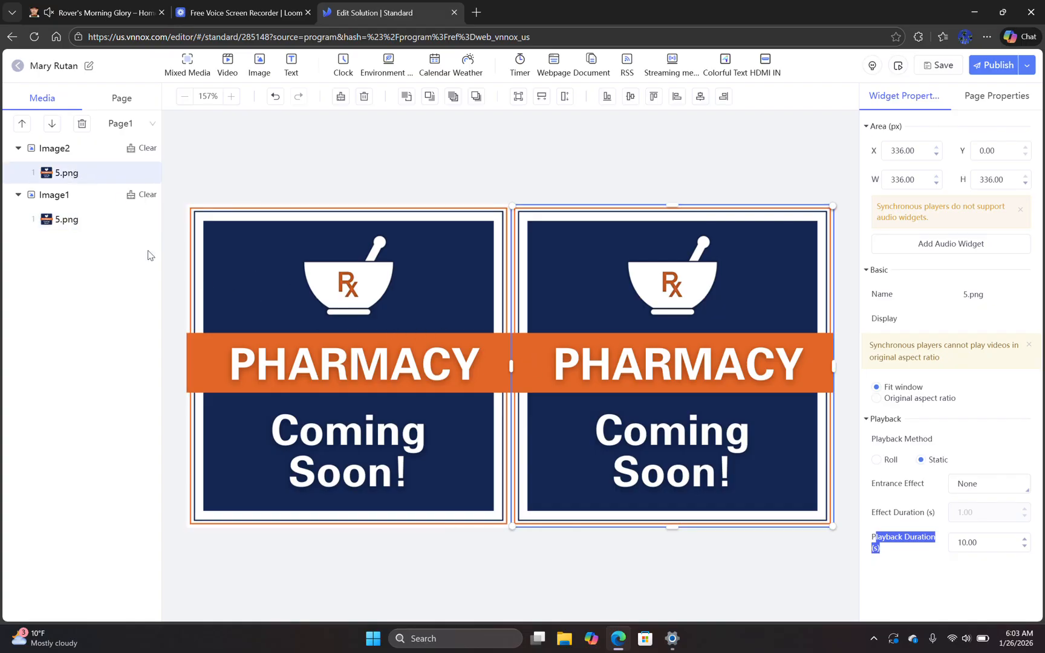
click(68, 221)
click(69, 178)
click(85, 209)
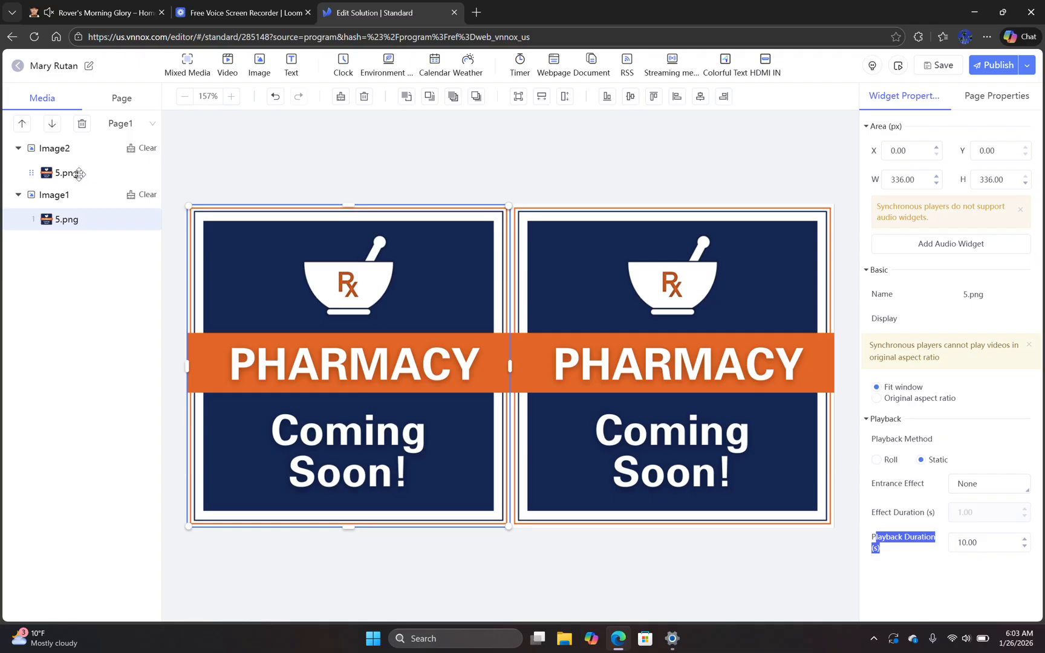
click(79, 174)
click(75, 216)
click(78, 173)
click(71, 221)
click(75, 173)
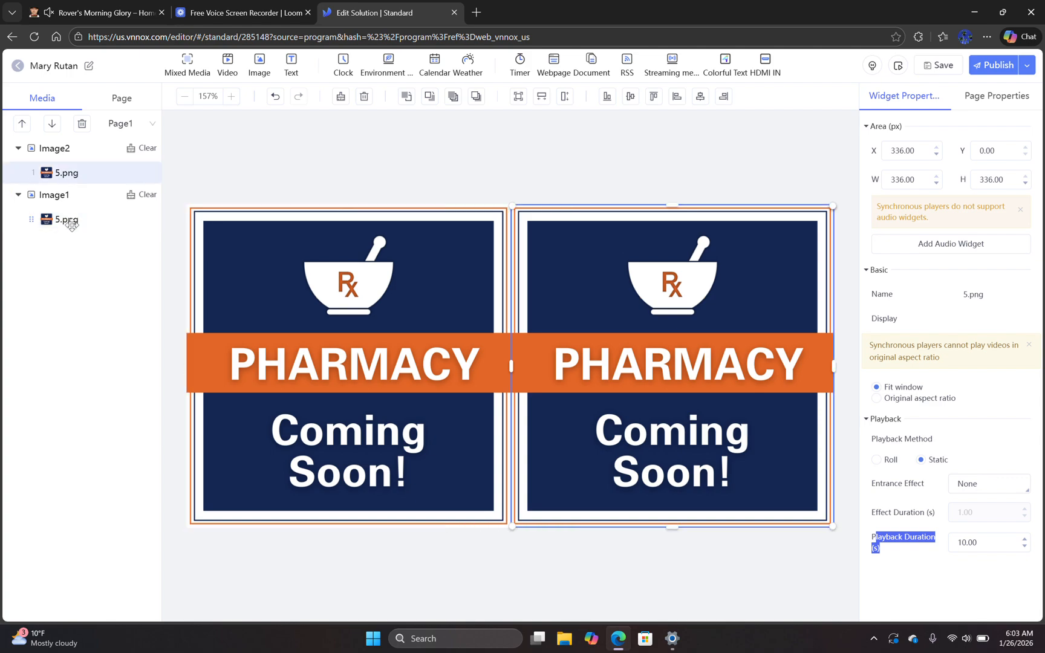
Browse through pages 2 to 5 of the solution and return to page 3
click(987, 543)
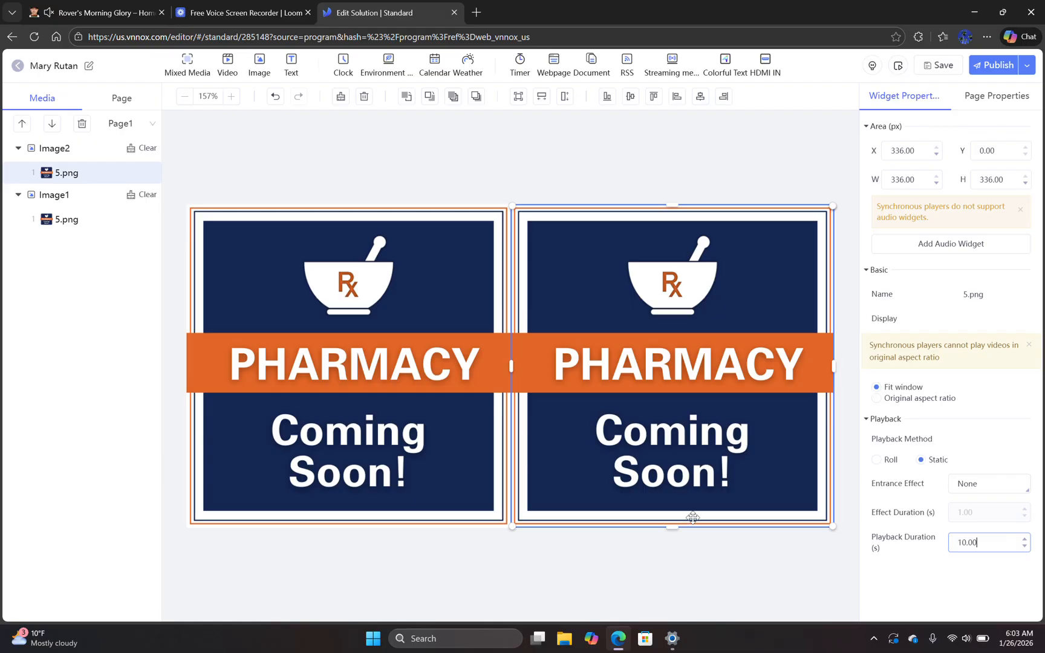
click(118, 100)
click(117, 232)
click(101, 284)
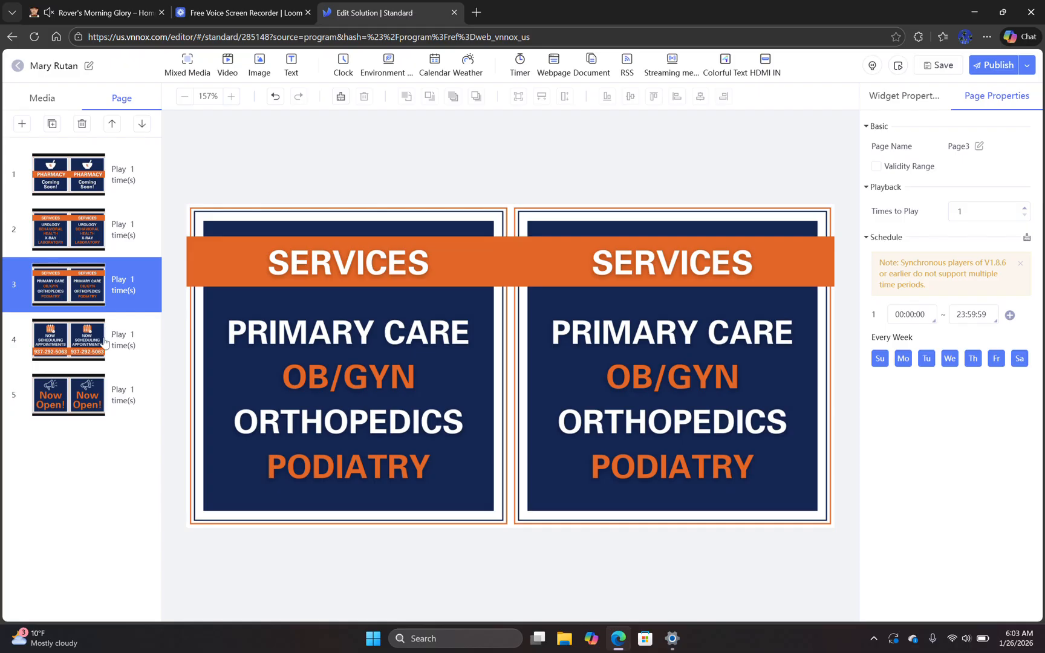
click(105, 344)
click(79, 403)
click(112, 321)
click(115, 290)
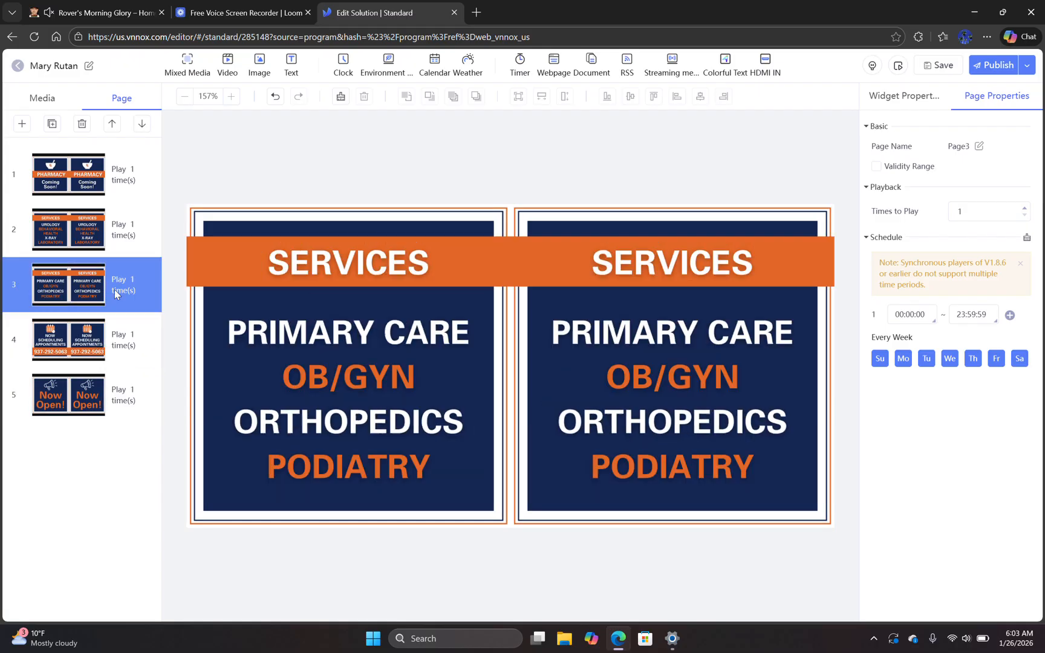
Check the total duration of each of the two Services images on page 3
click(358, 301)
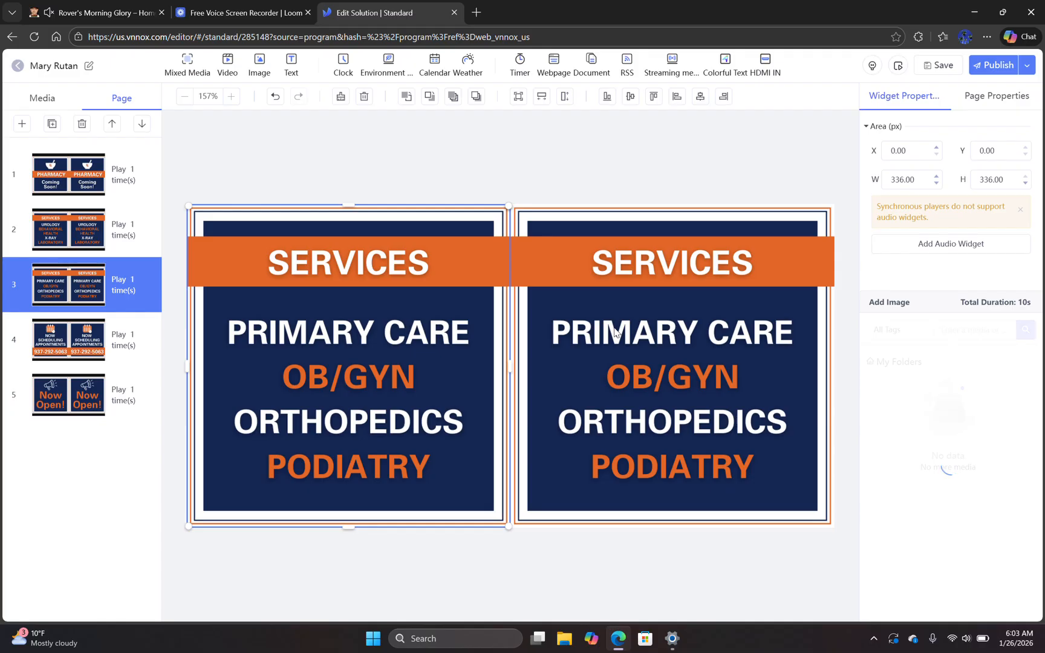
click(644, 305)
drag(999, 304, 1039, 302)
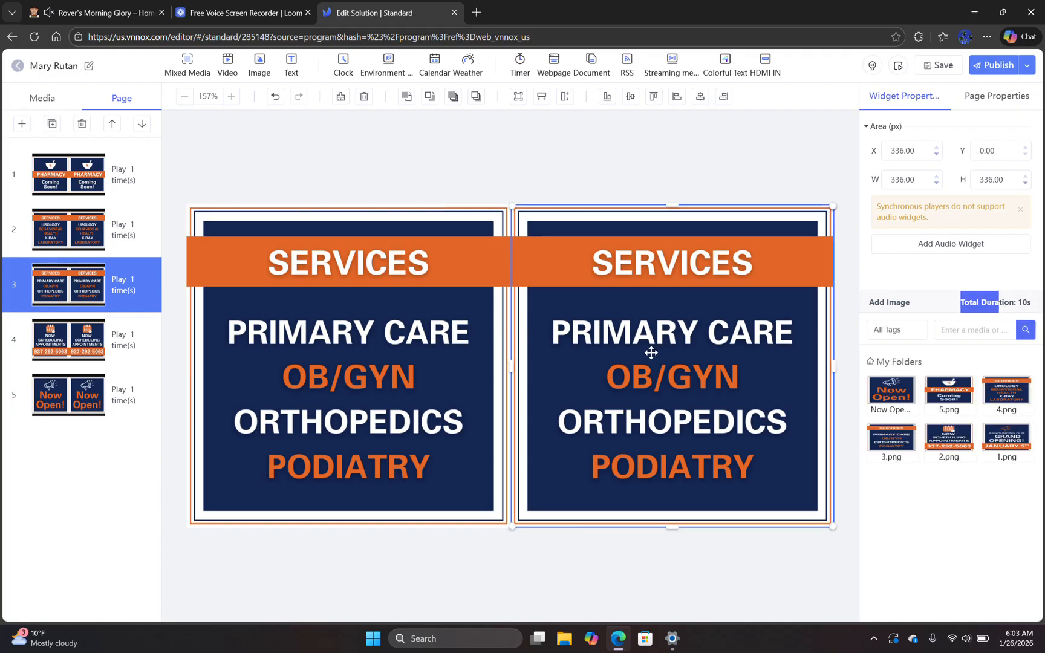
click(480, 338)
Inspect both Pharmacy images on page 1 and view page 2
click(108, 188)
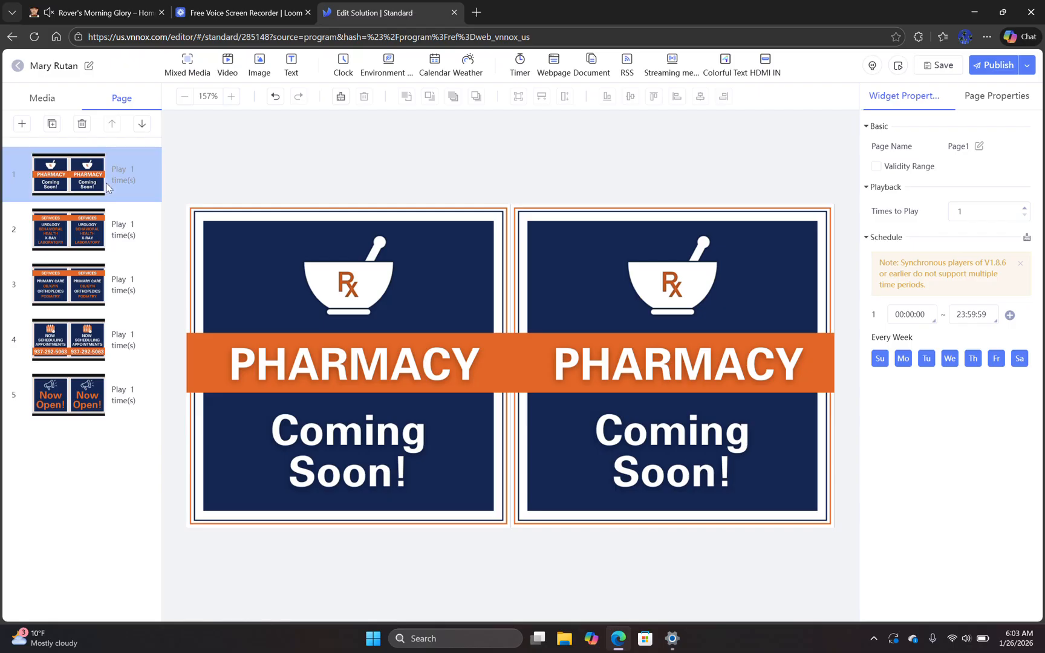
click(280, 268)
click(560, 280)
click(109, 233)
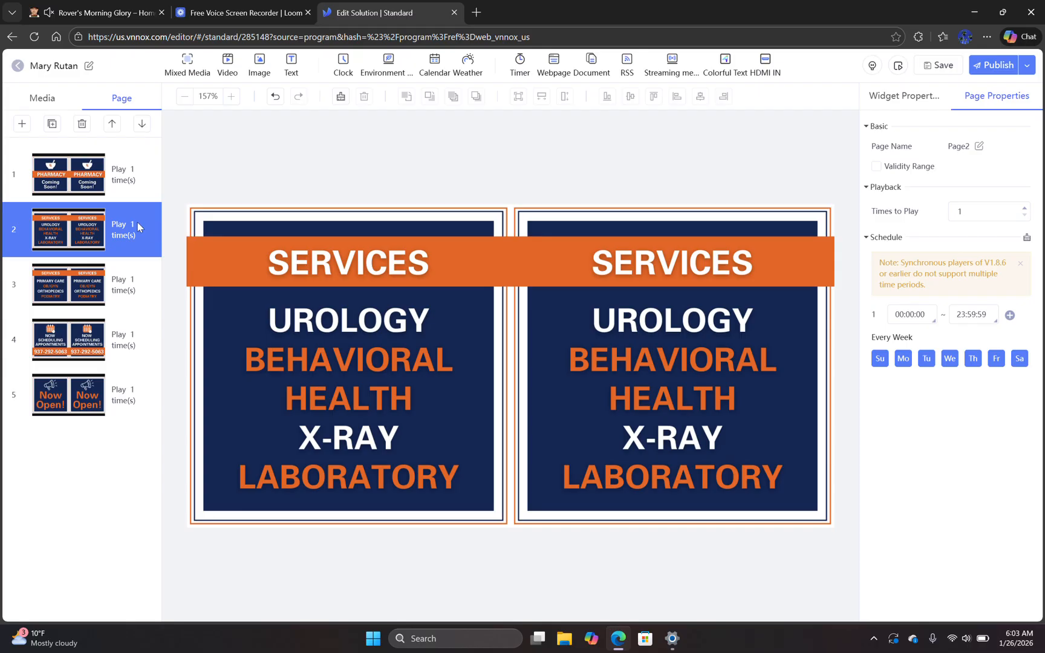
Return to page 1, select its second Pharmacy image, and look over the available clock and weather widget types
click(96, 186)
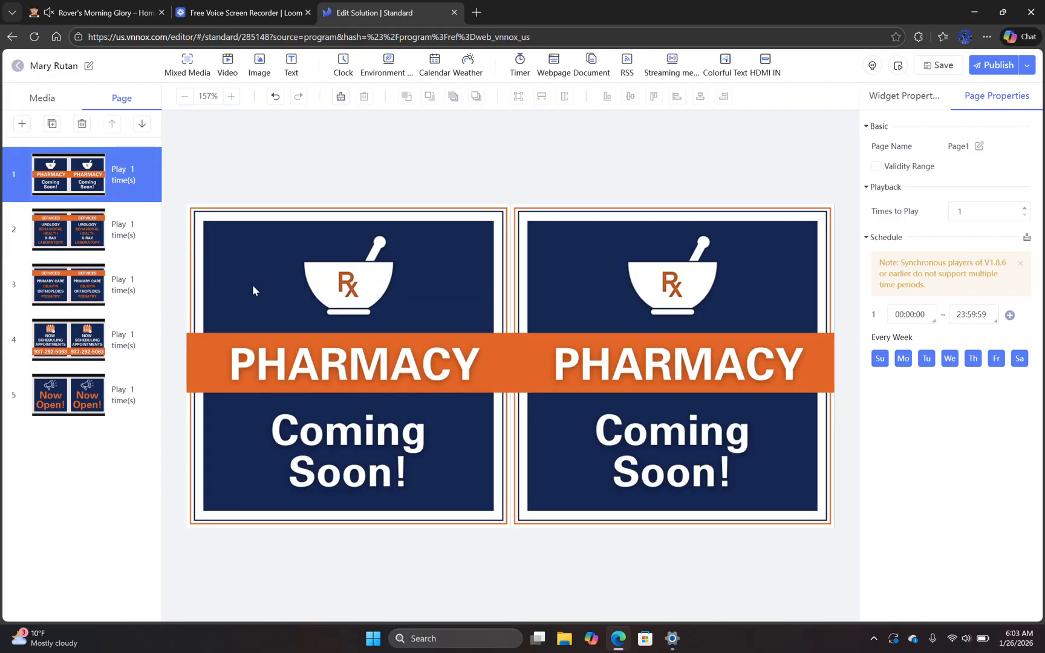
click(588, 321)
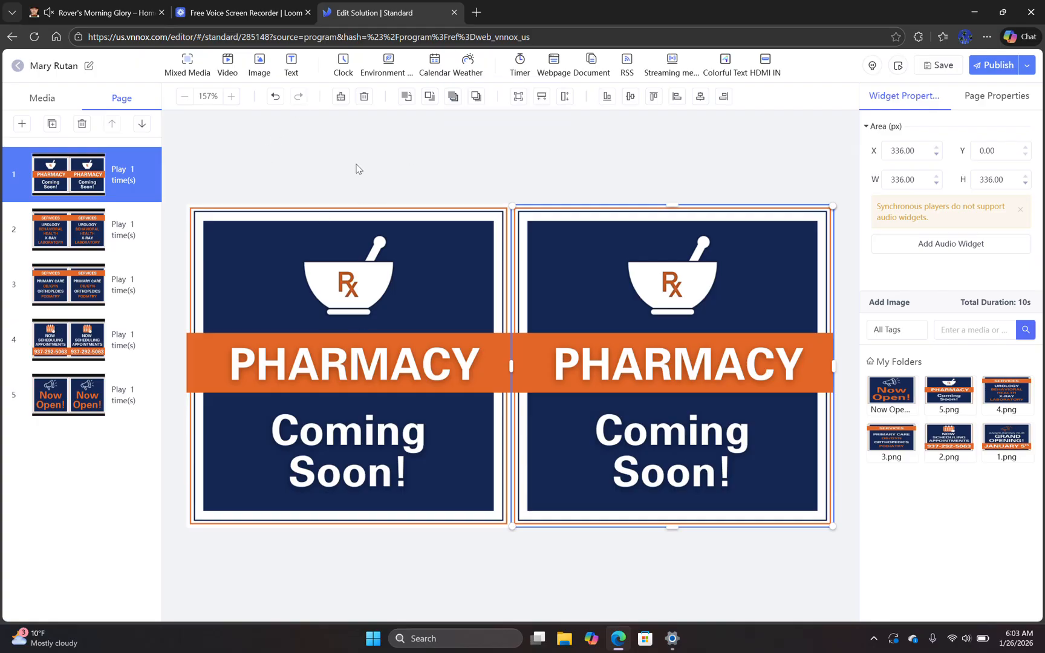
mouse_move(343, 76)
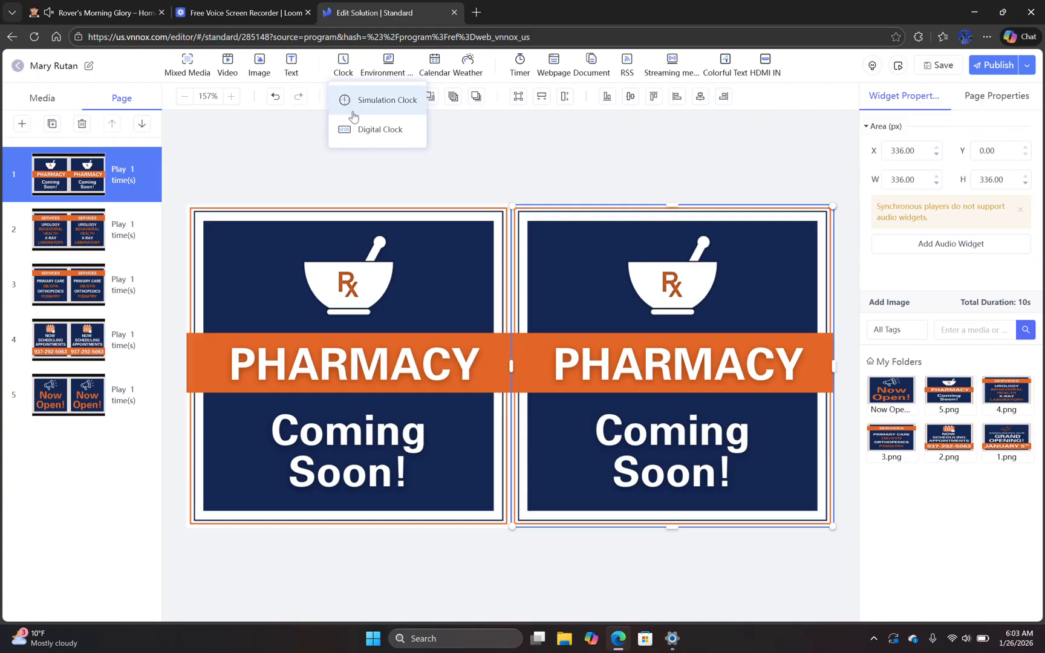
mouse_move(460, 81)
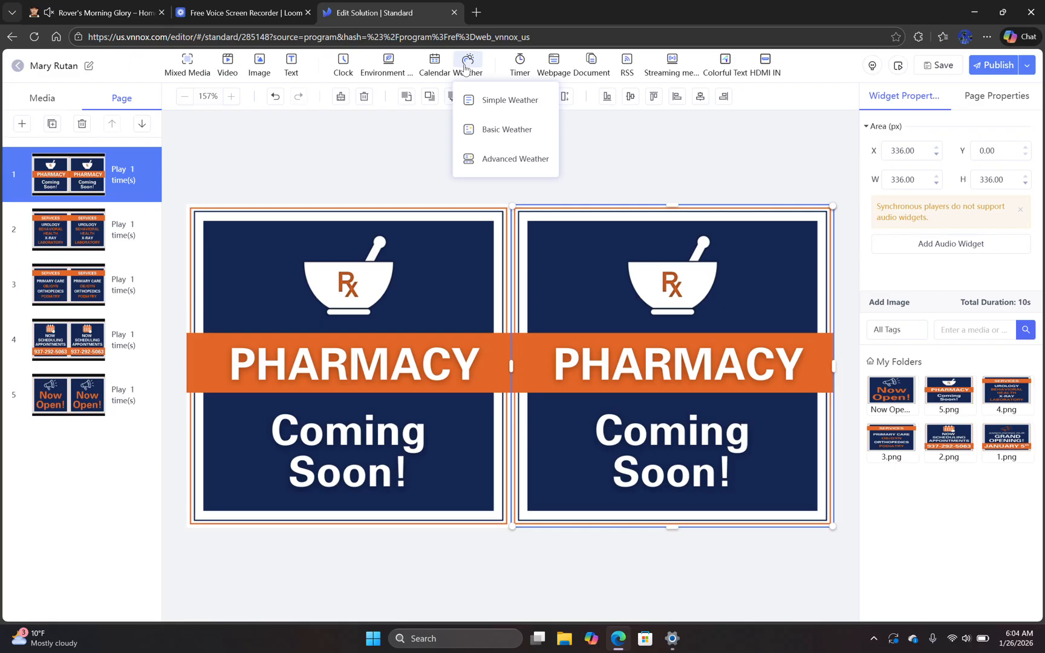
Look through pages 1 to 4, inspect the first Services image on page 3, and return to page 1
click(75, 239)
click(96, 177)
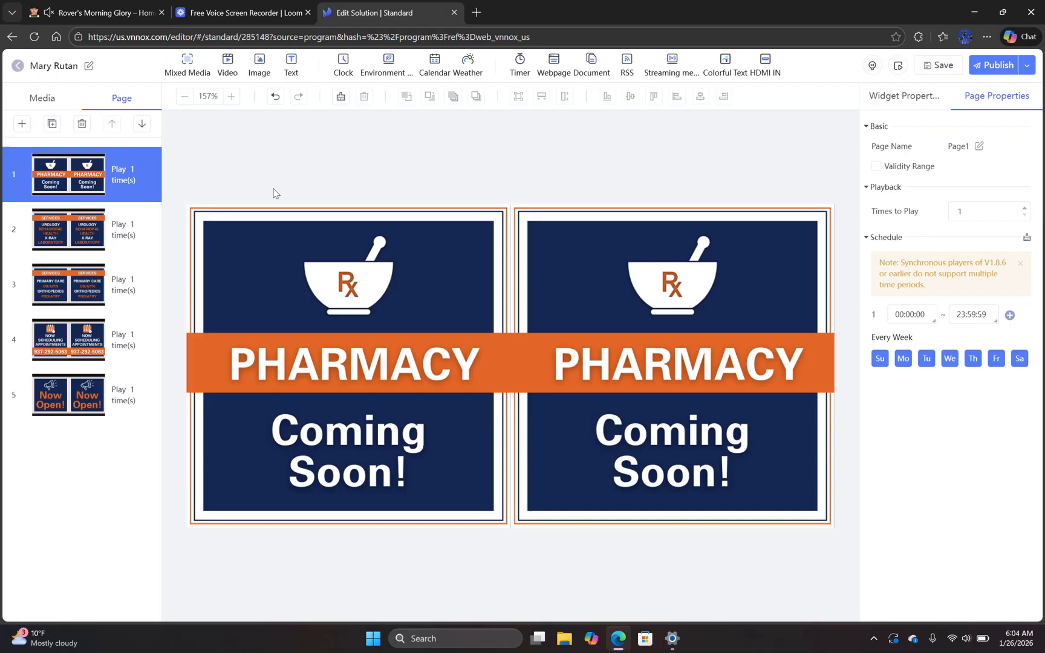
click(92, 213)
click(94, 274)
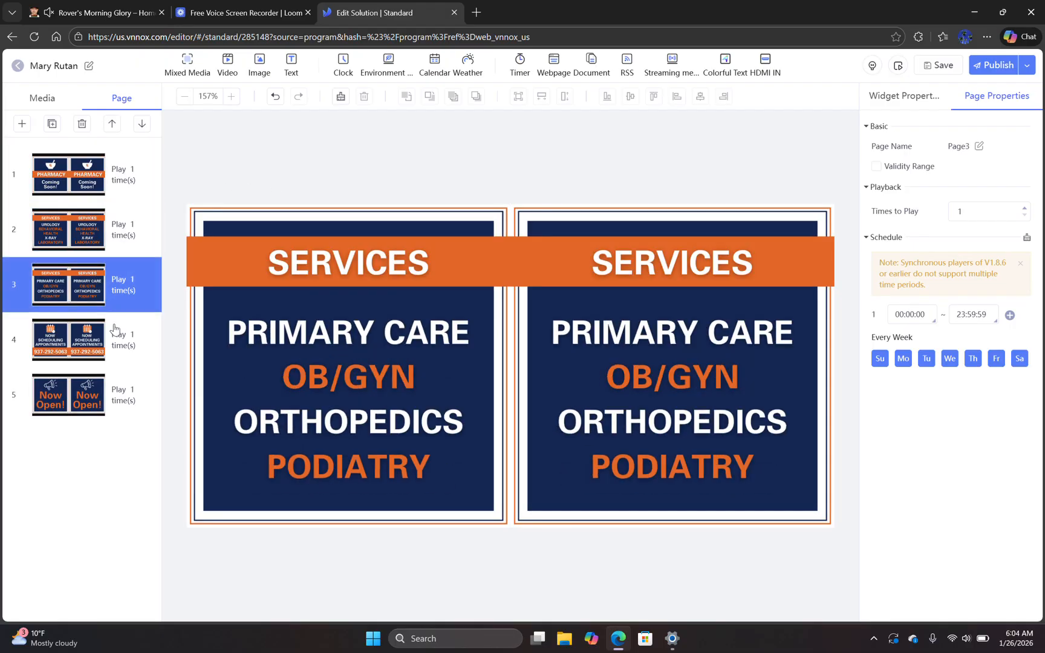
click(113, 334)
click(95, 294)
click(250, 260)
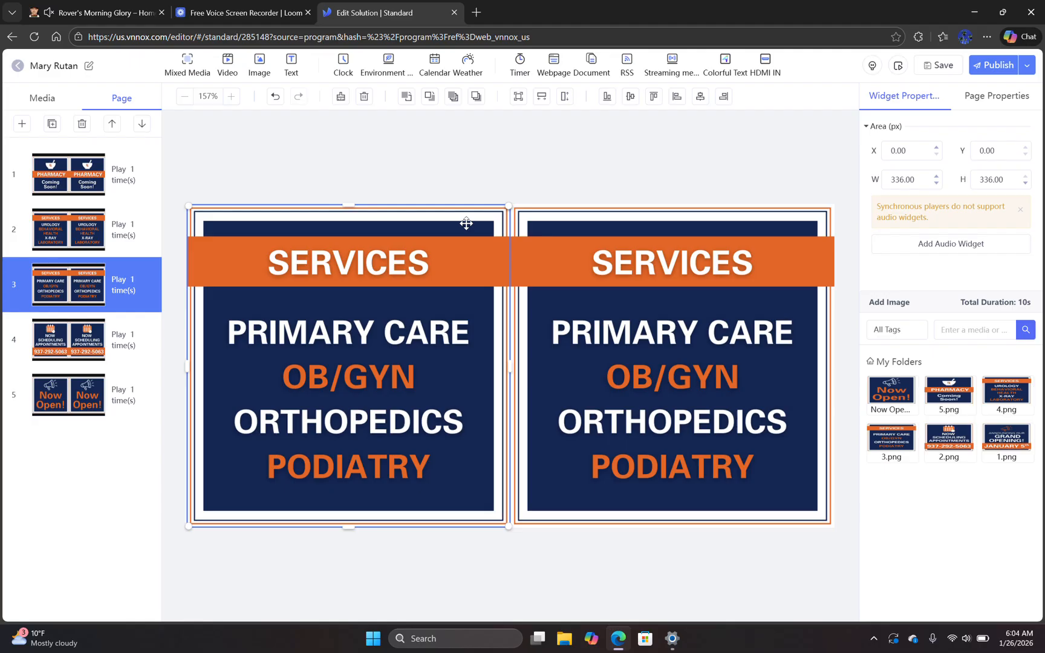
click(103, 174)
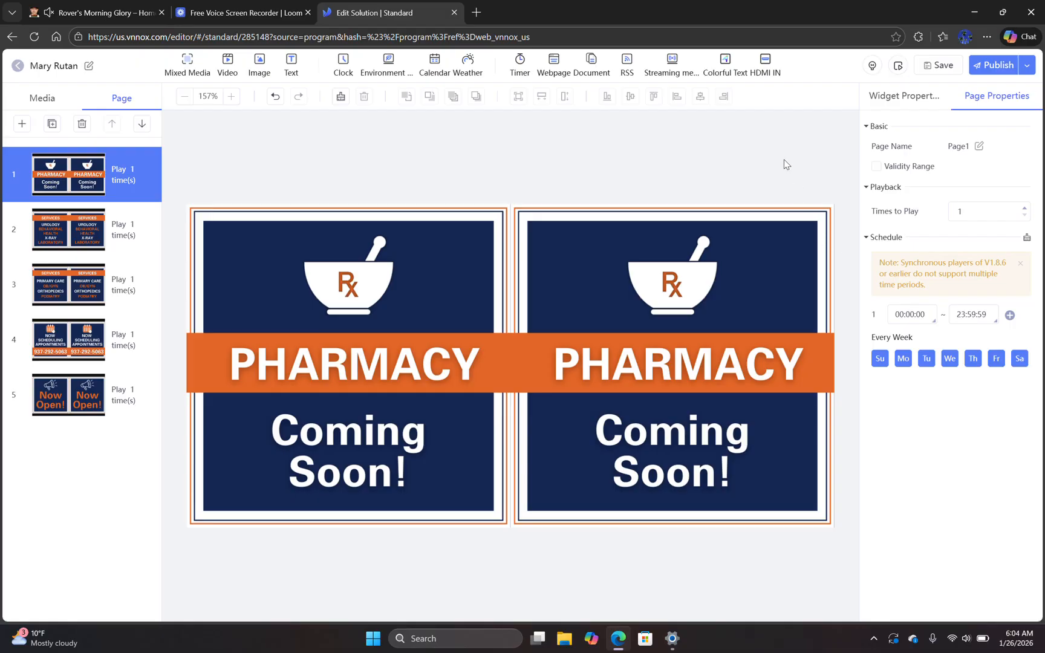
Publish the solution to the hospital's digital sign screen
click(993, 68)
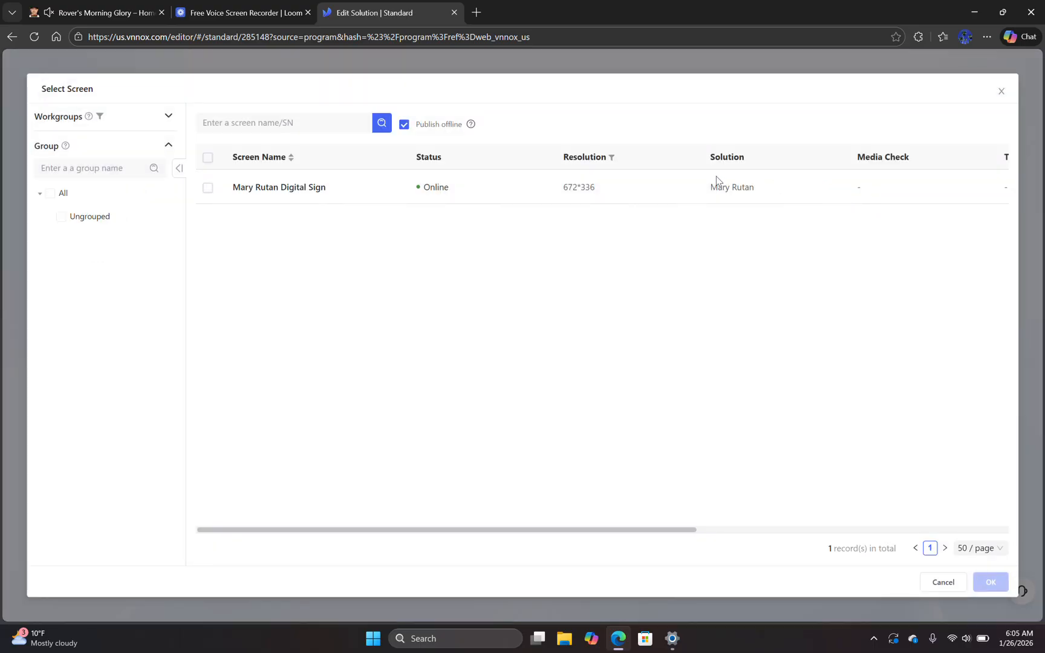
click(208, 189)
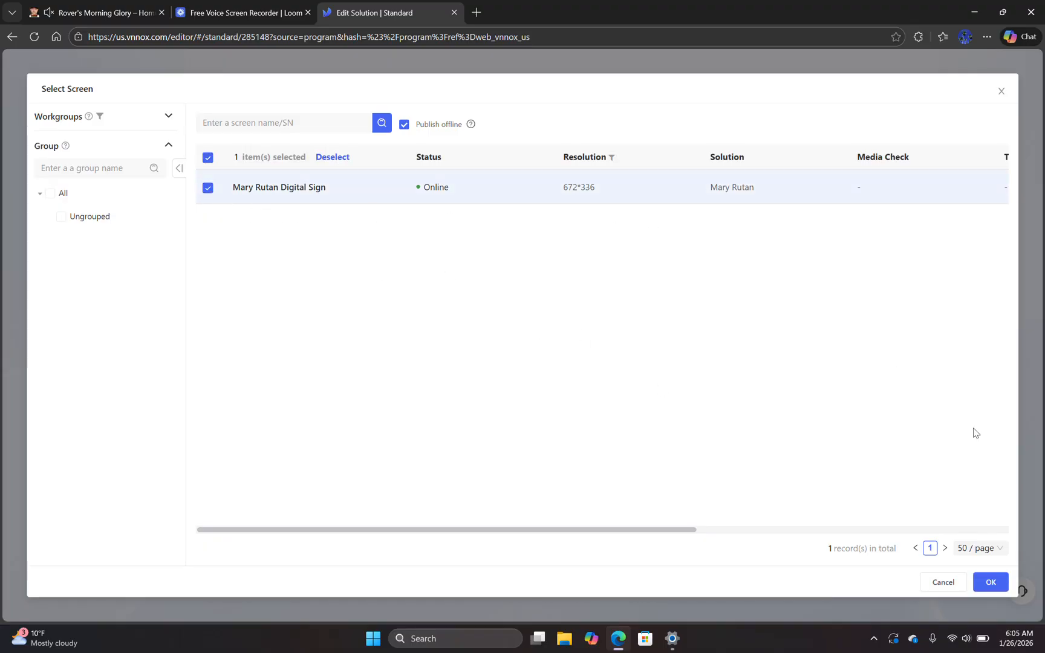
click(991, 582)
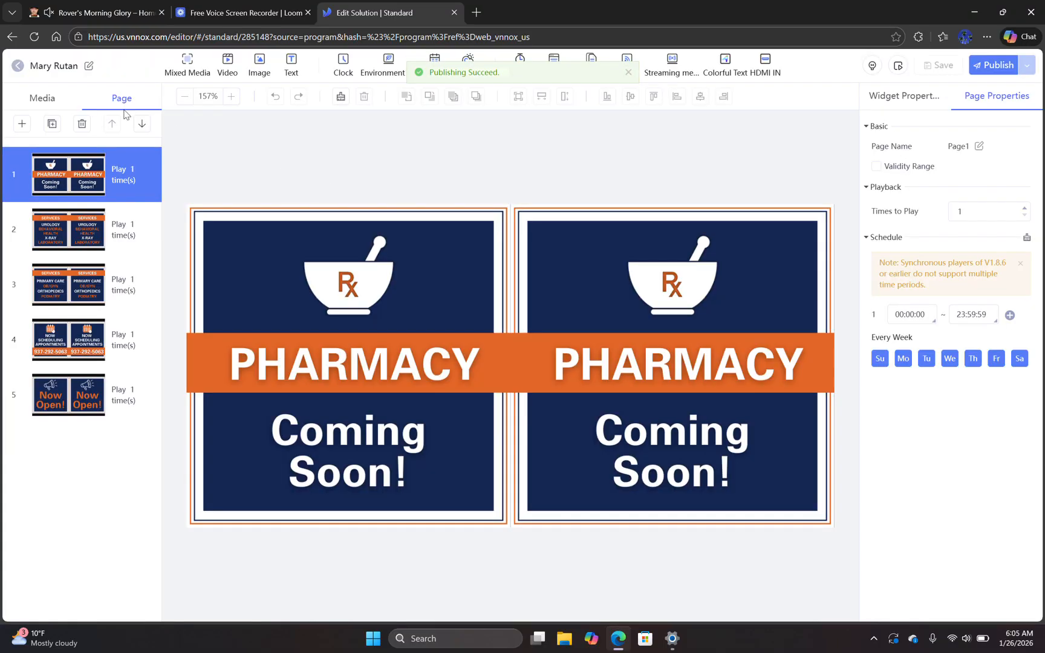
Leave the solution editor and check the digital sign's status and published solution in the screen list
click(17, 66)
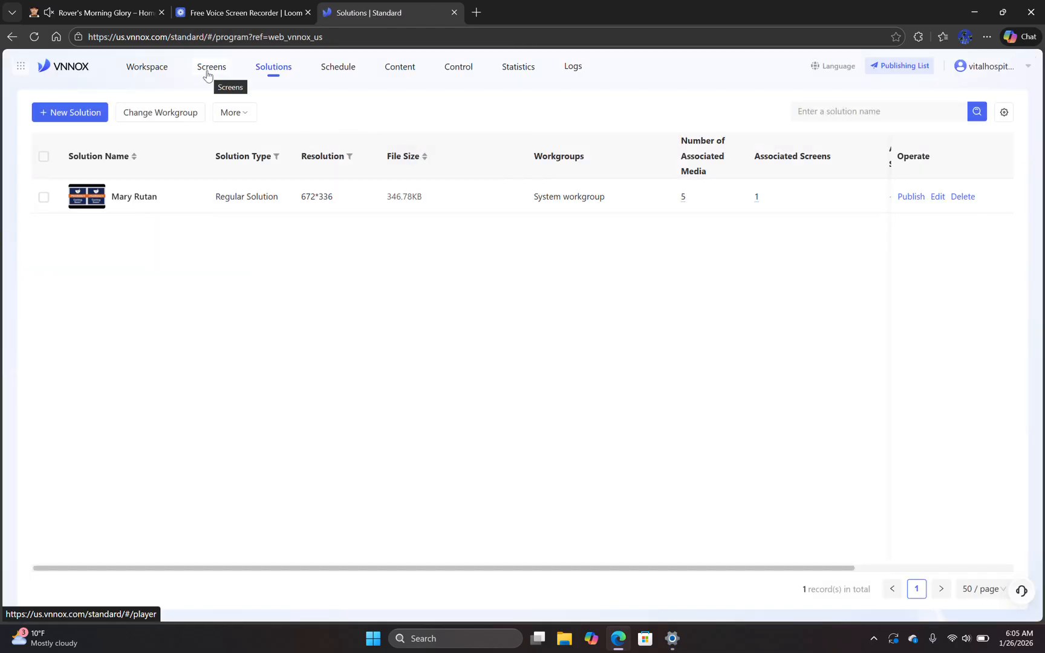
click(207, 71)
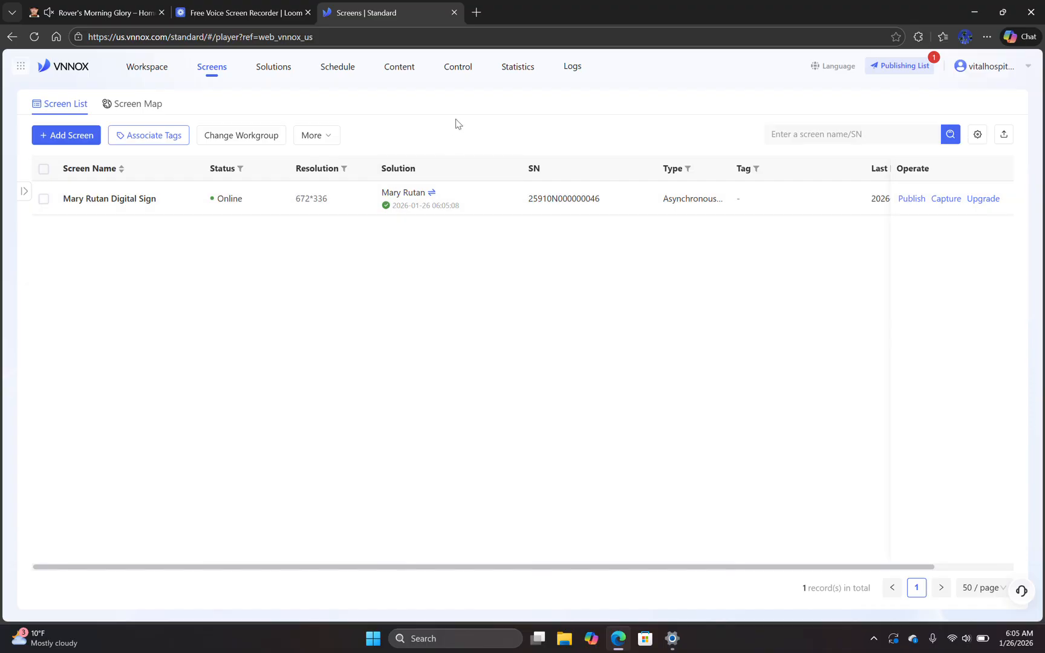
Examine the digital sign's scheduled Normal and Blackout commands in Screen Status Control, and return to the workspace
click(465, 70)
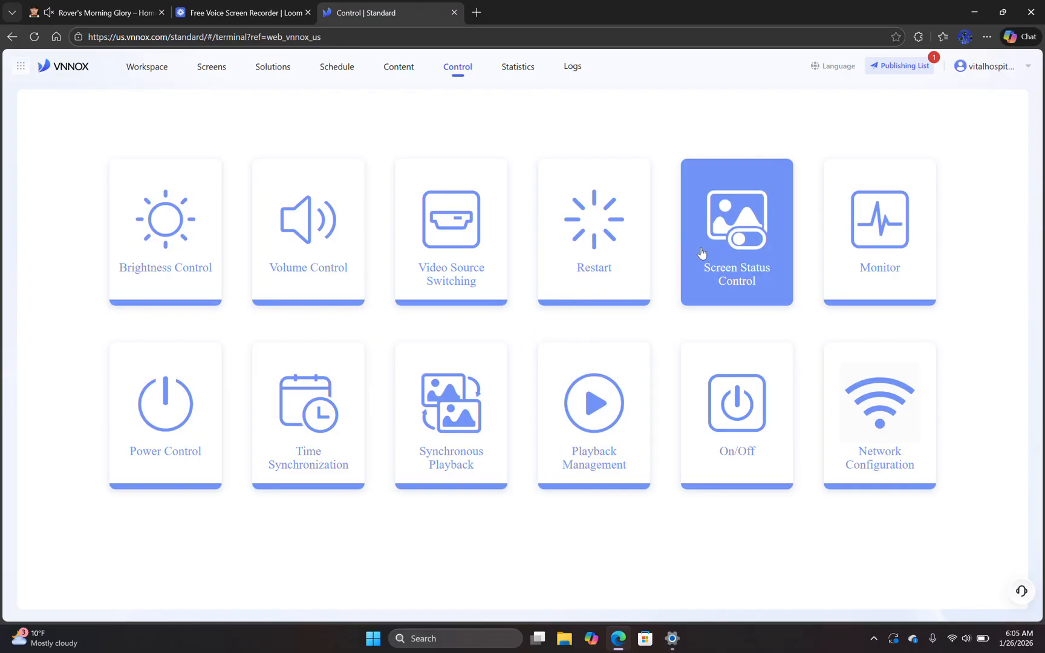
click(724, 273)
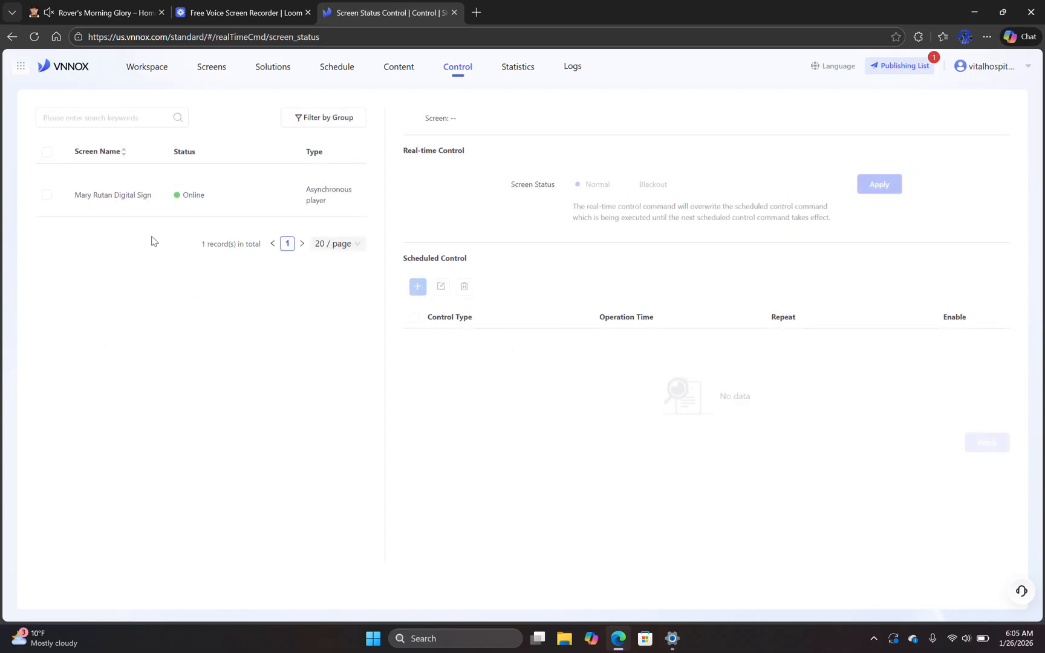
click(48, 200)
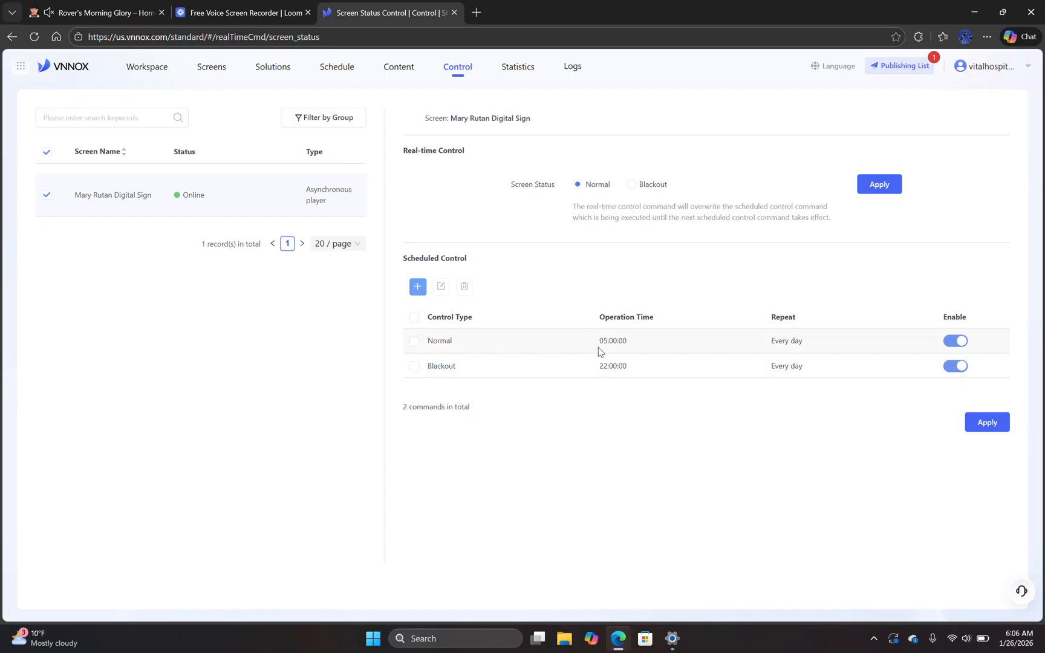
click(416, 342)
click(414, 340)
click(163, 71)
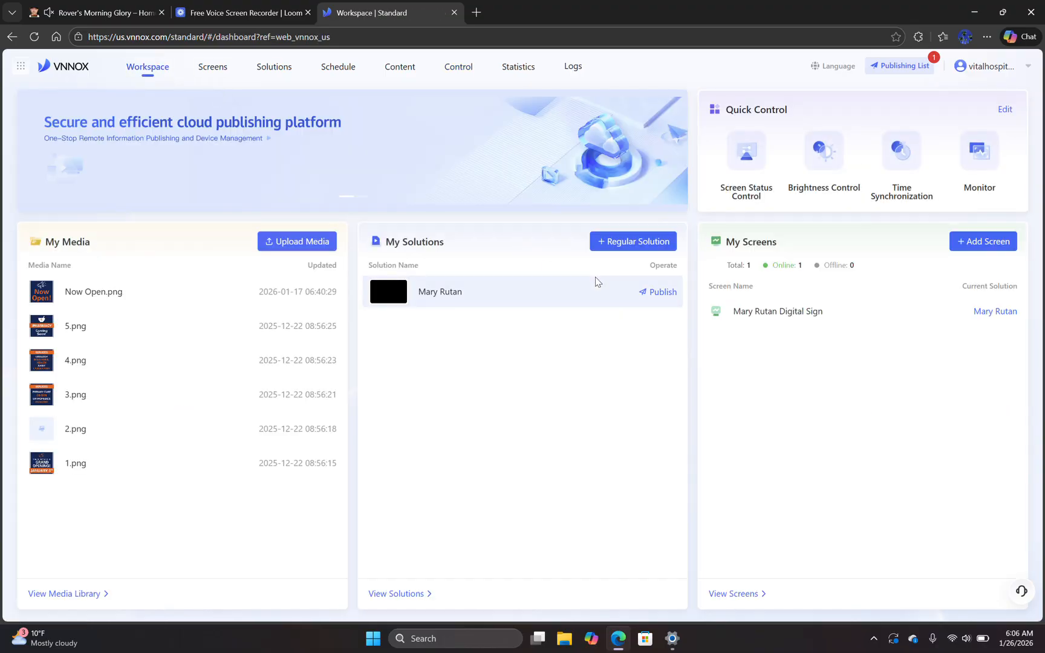